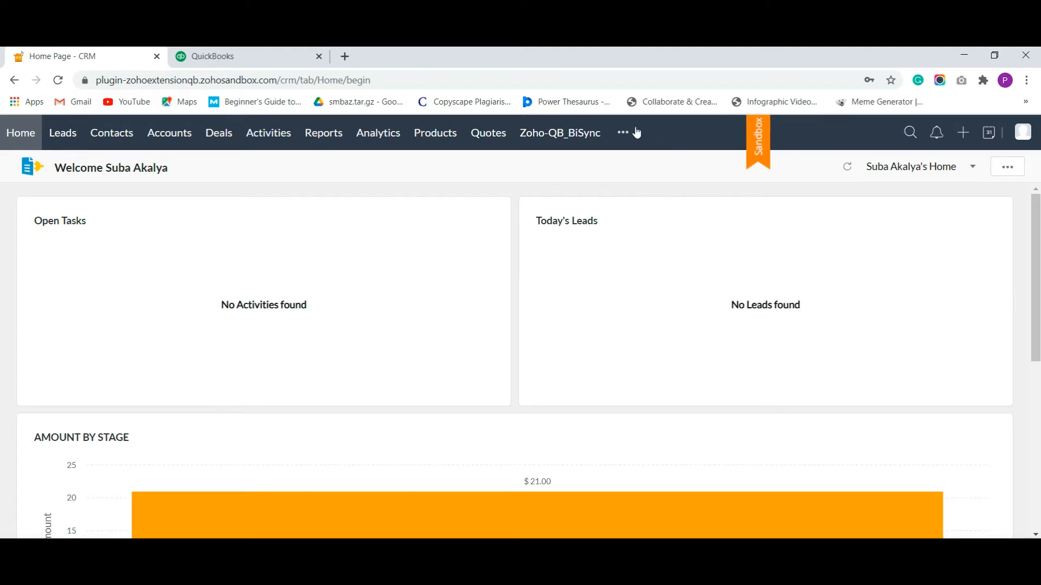
Open the Zoho-QB_BiSync extension tab to reach its Quickbook Zoho sync login form
left_click(563, 132)
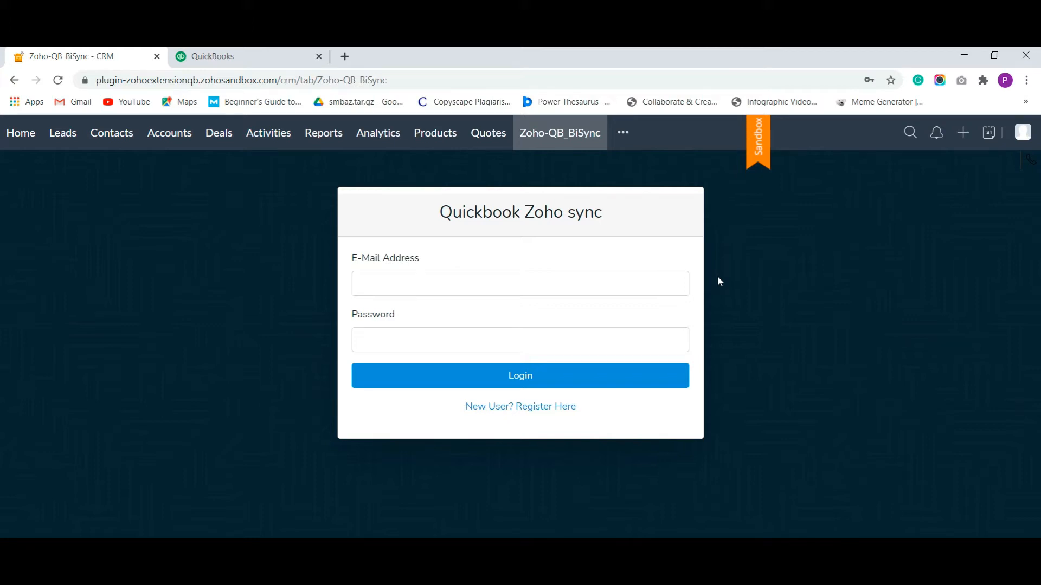
Open the new-user registration form and enter the user's first and last name
left_click(499, 407)
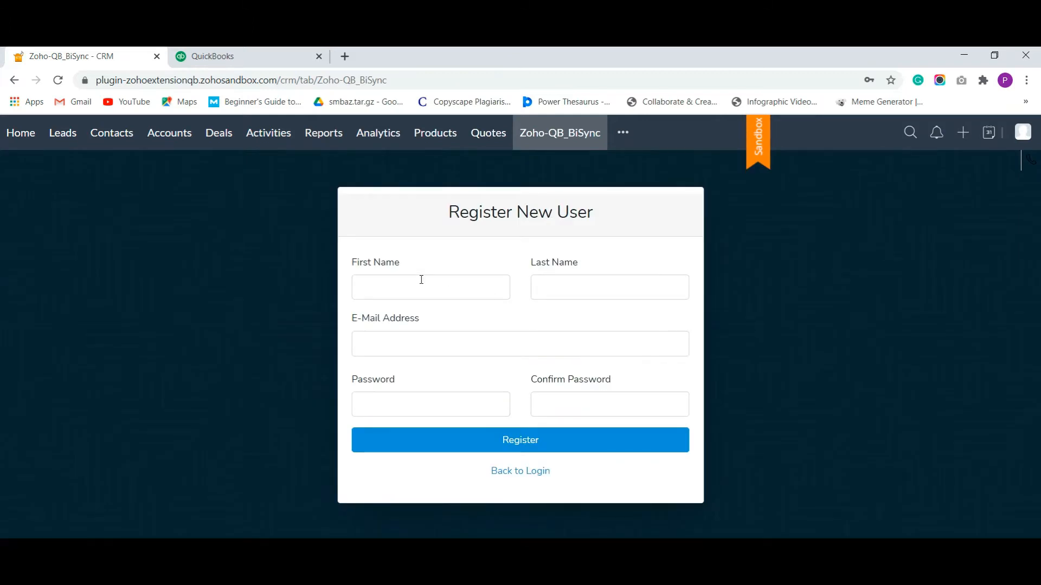
left_click(420, 281)
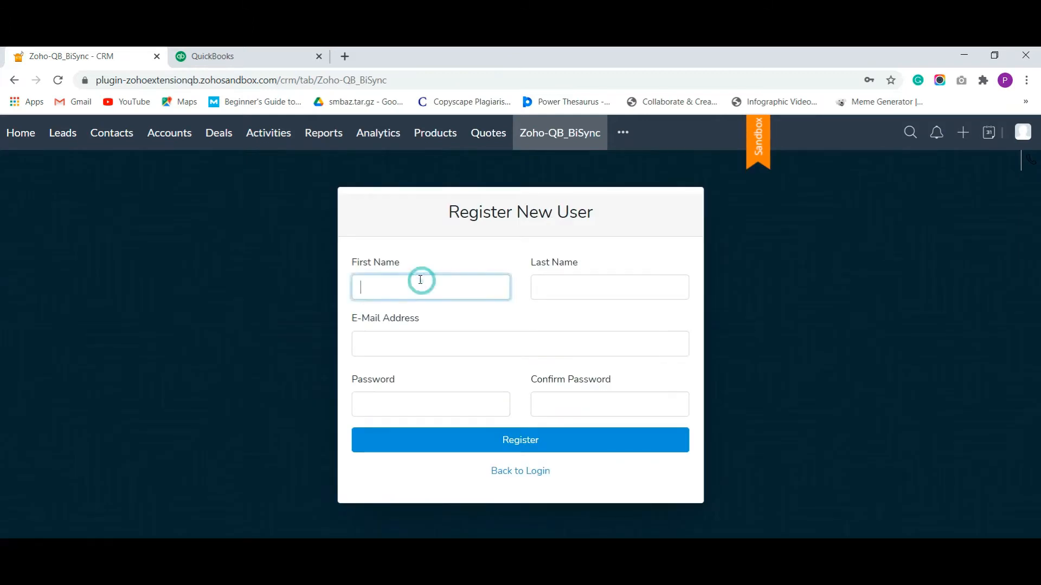
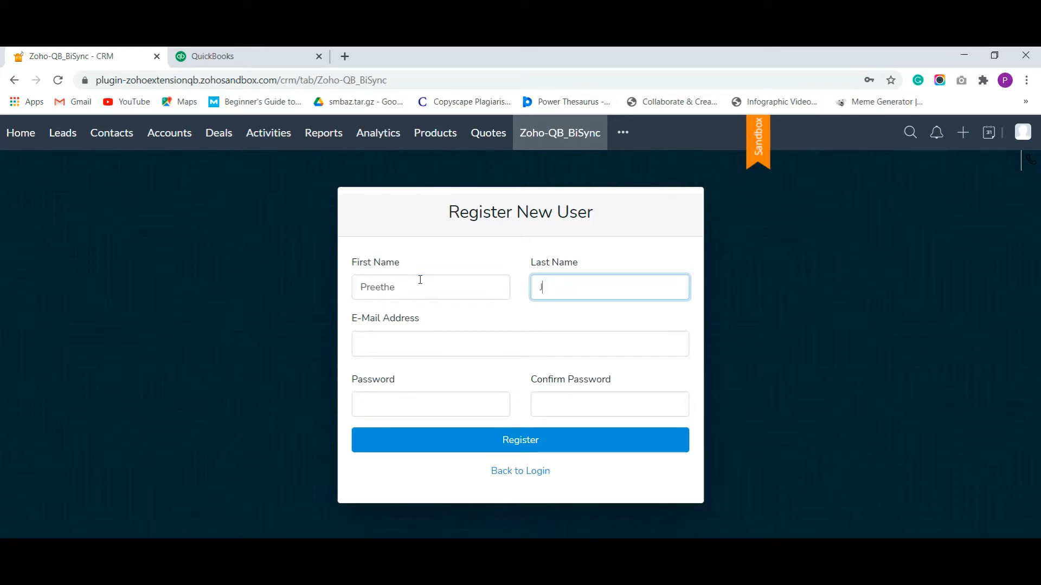
Fill in the saved e-mail address, enter and confirm the password, and register
key("Tab")
type("pree")
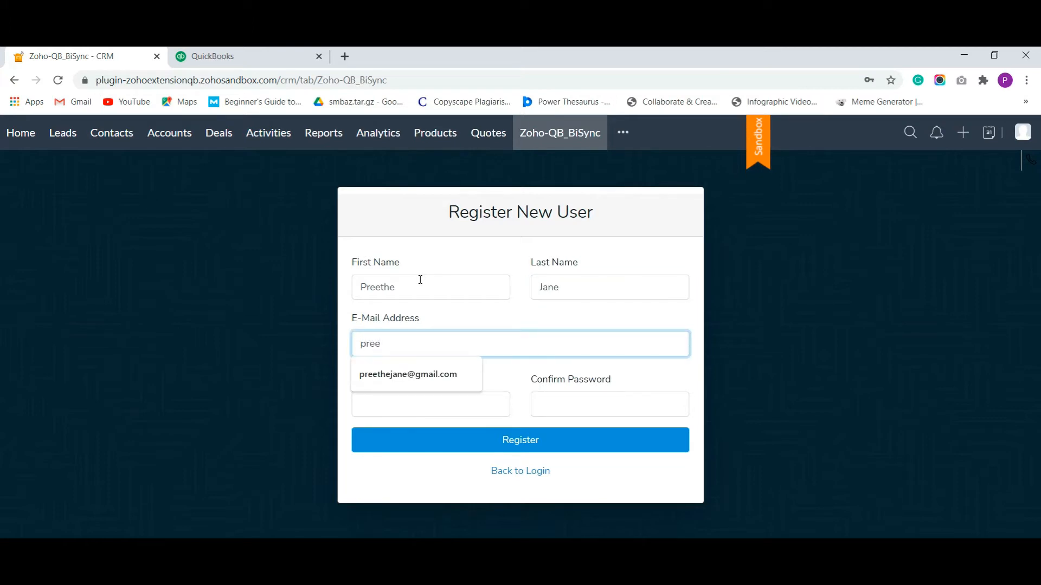
key("Down")
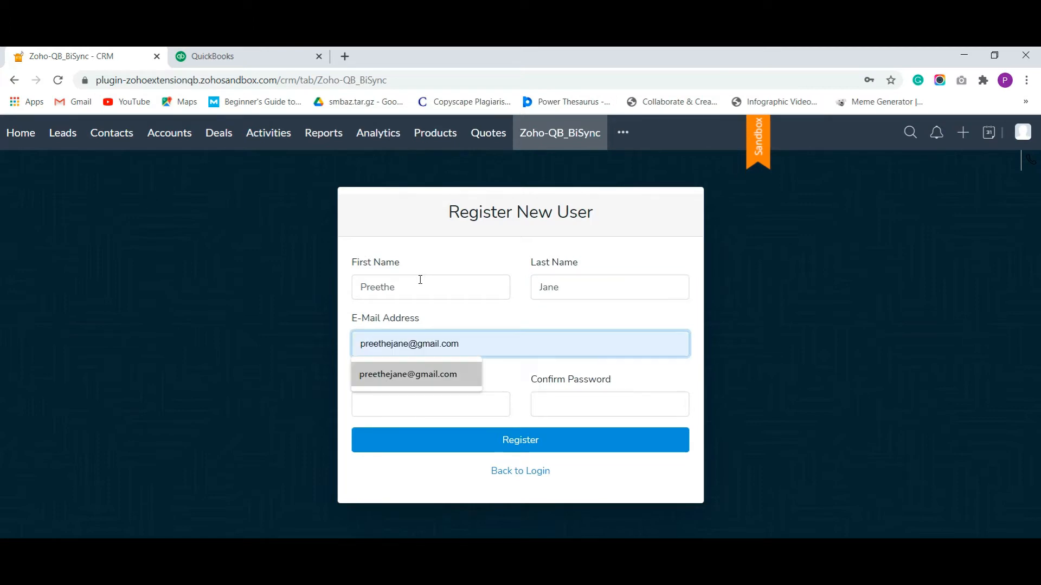
key("Tab")
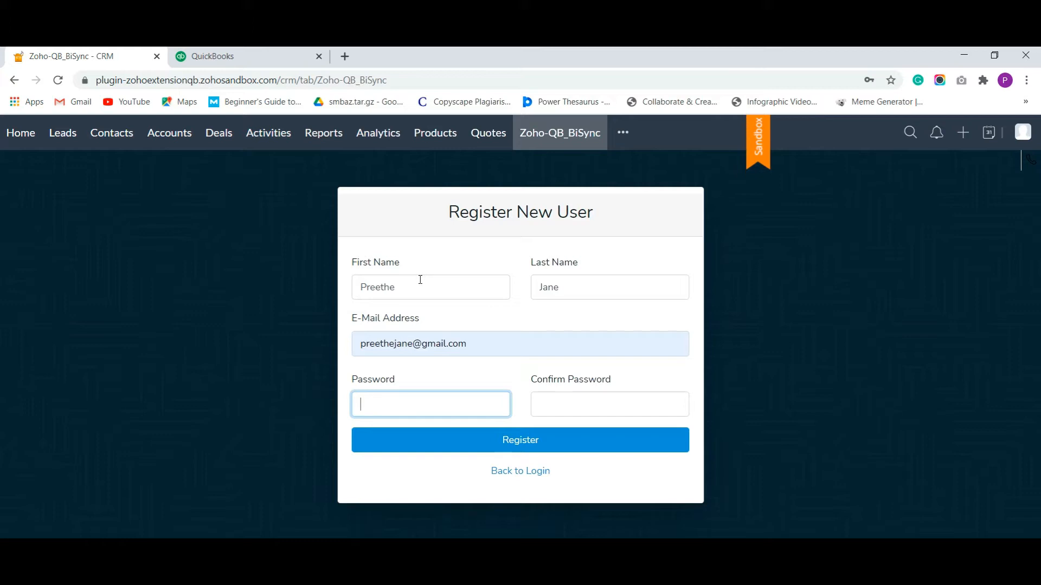
type("***************")
key("Tab")
type("***************")
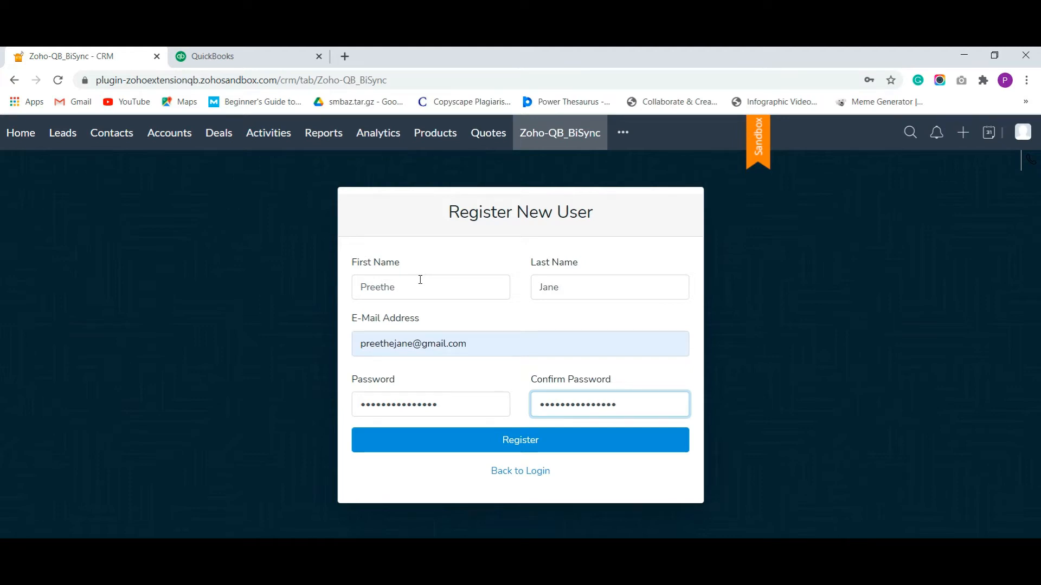
left_click(514, 439)
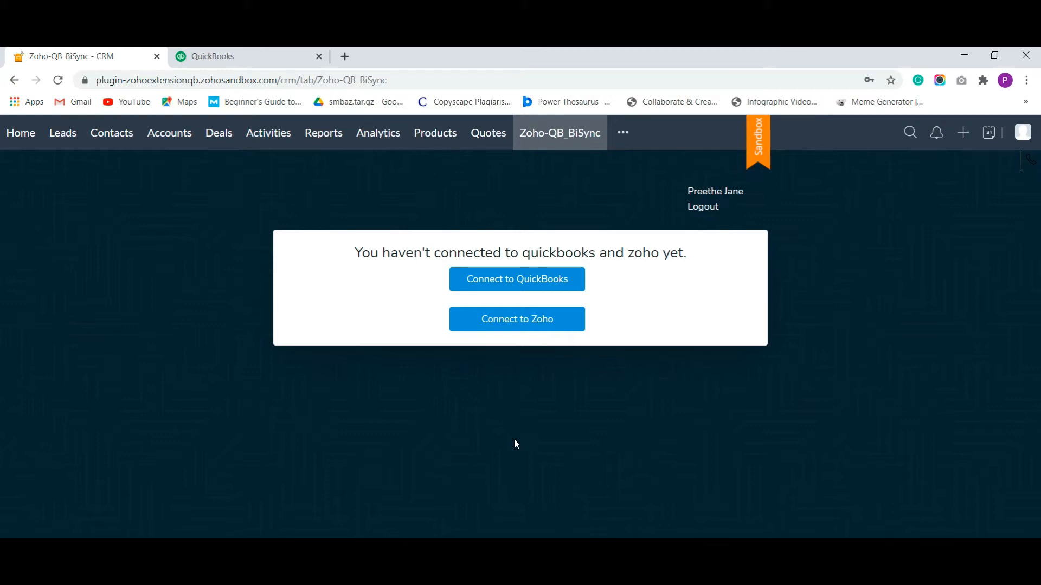
Connect the extension to QuickBooks by signing in with the saved Intuit account
left_click(535, 286)
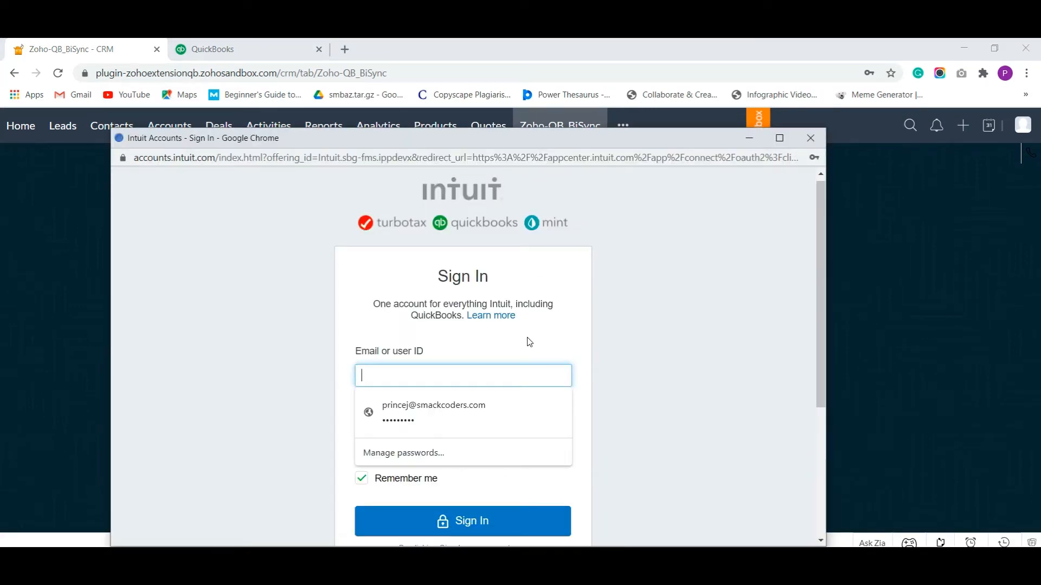
left_click(433, 400)
left_click(490, 521)
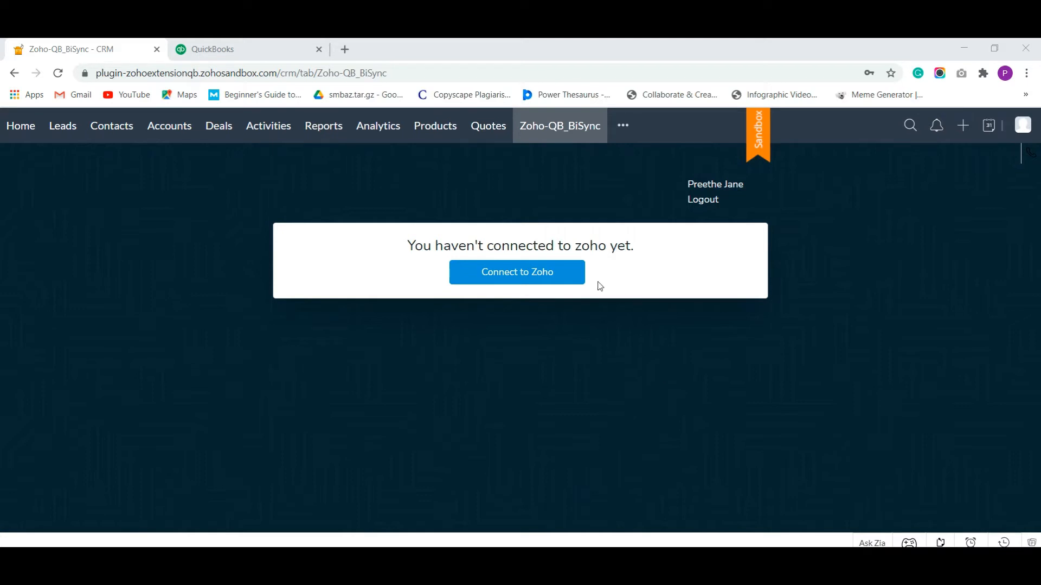
Connect to Zoho and accept the connectors site's access consent
left_click(529, 276)
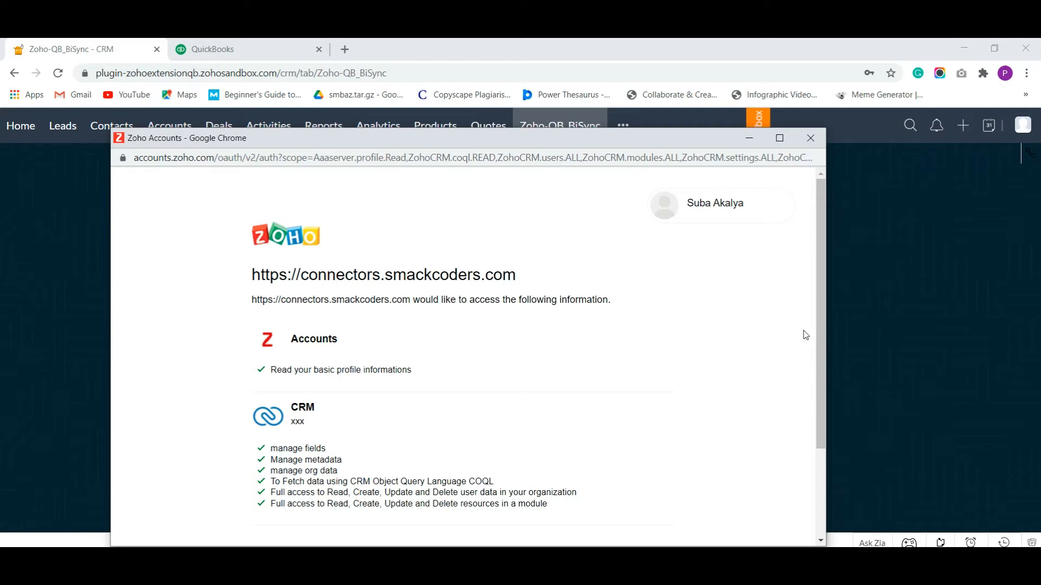
scroll(580, 374, "down", 2)
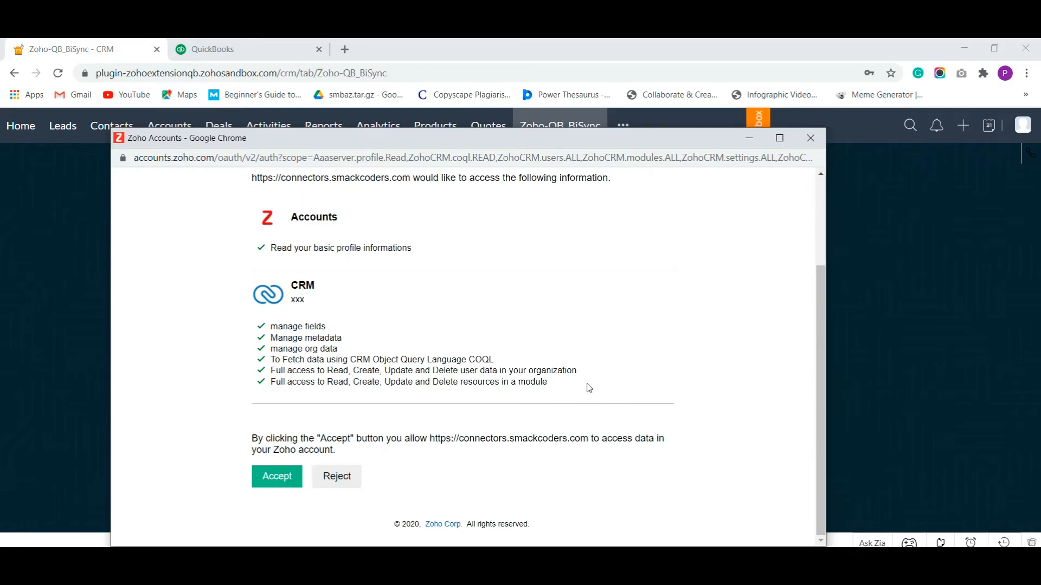
left_click(276, 478)
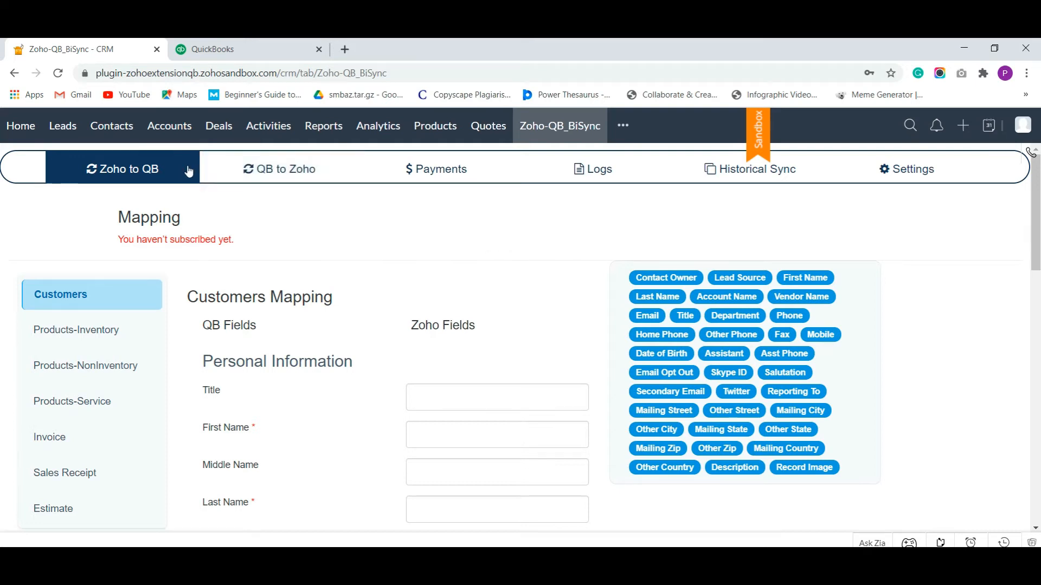
Switch the field mapping page to the QB to Zoho direction
left_click(247, 171)
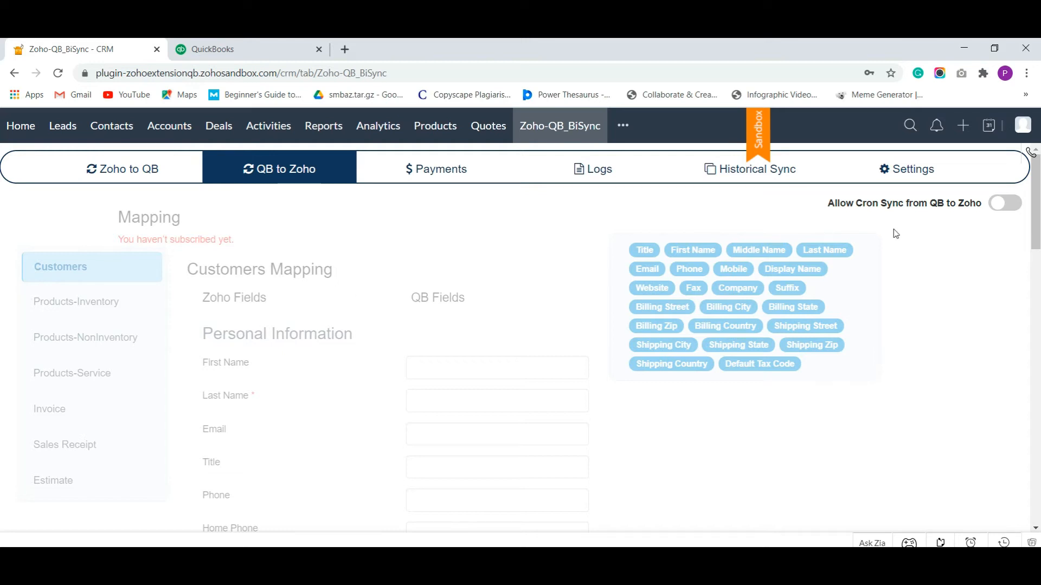
Toggle QB-to-Zoho cron sync, then map Customers name, email, title, mobile and phone fields
left_click(1008, 204)
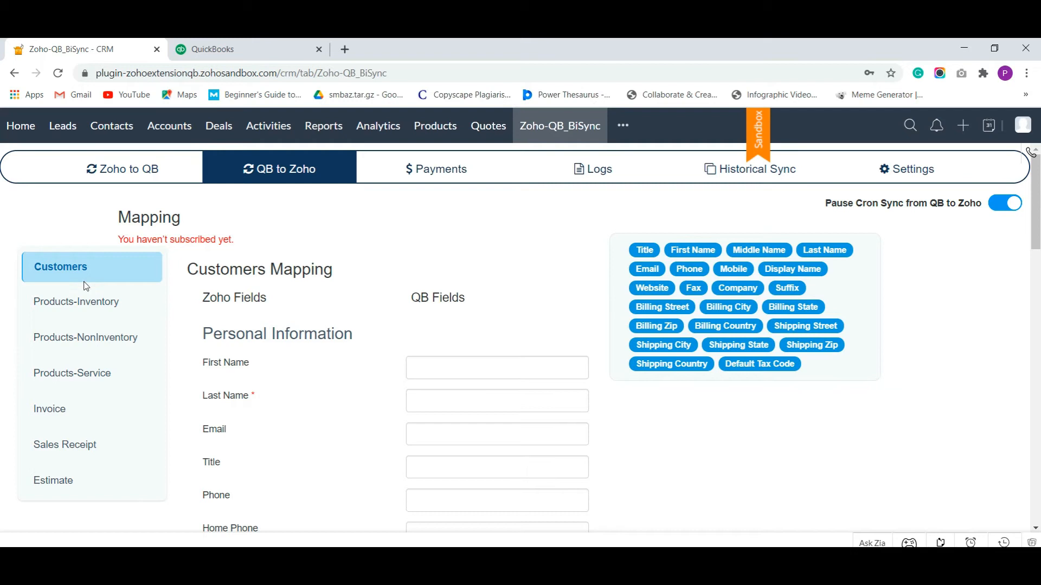
left_click(125, 271)
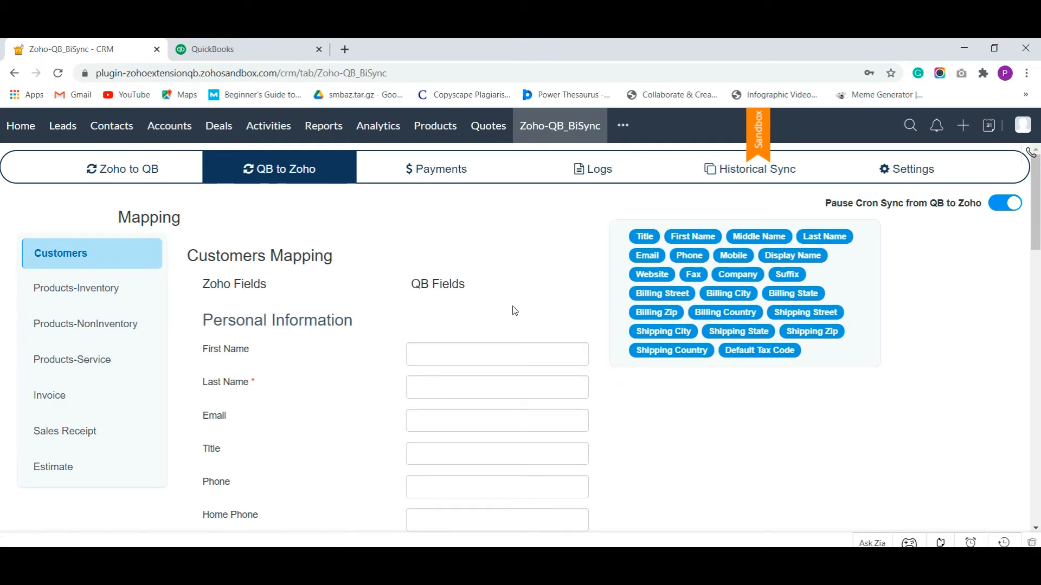
scroll(515, 311, "down", 2)
left_click(684, 240)
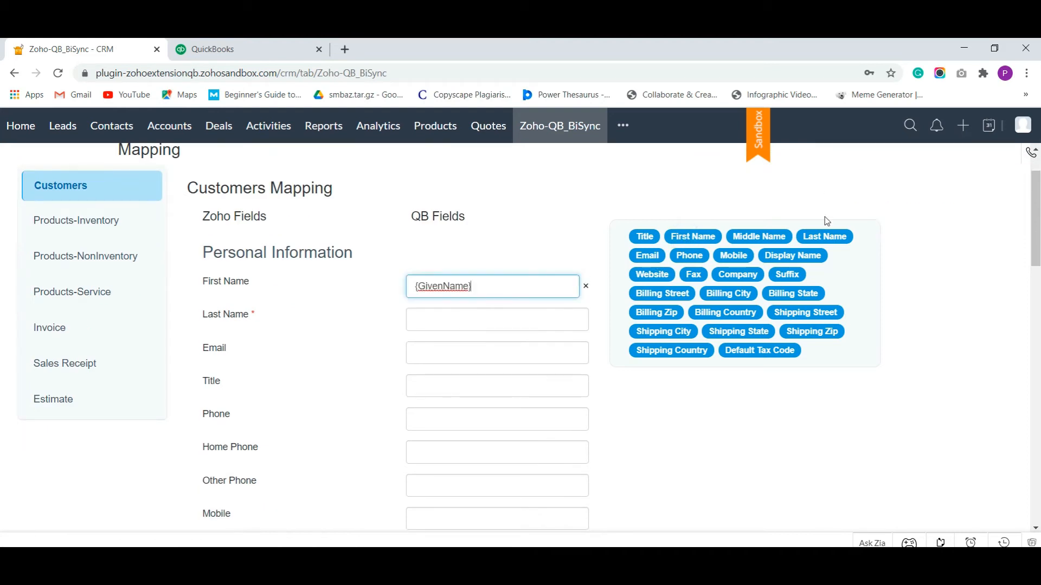
left_click(806, 239)
left_click(650, 257)
left_click_drag(644, 237, 491, 386)
scroll(511, 277, "down", 2)
left_click_drag(690, 257, 490, 283)
left_click_drag(747, 257, 437, 372)
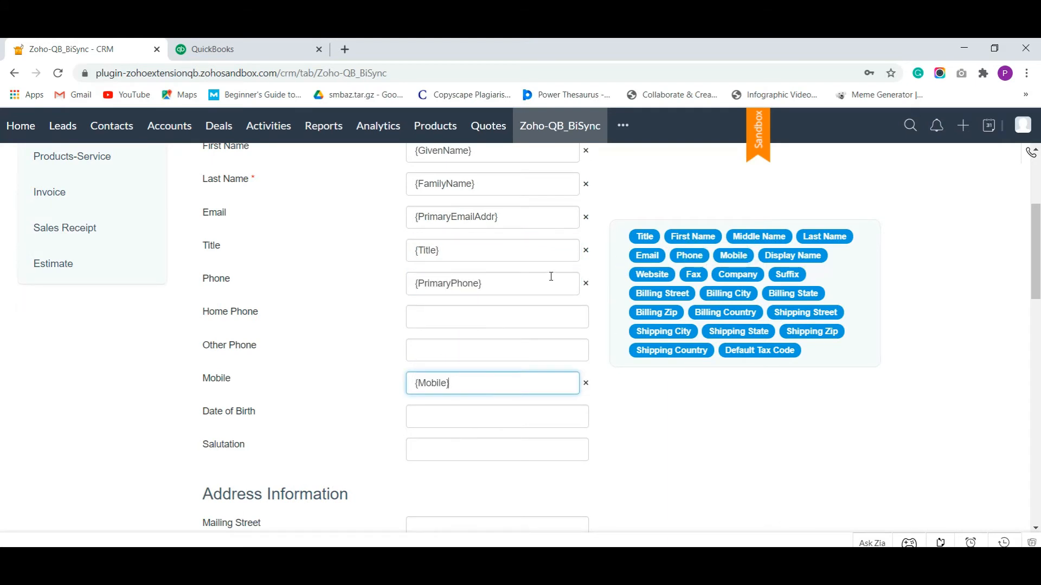
Map Mailing Street, City, State and Zip to the QB billing address fields
scroll(552, 276, "down", 2)
scroll(552, 276, "down", 3)
left_click_drag(691, 298, 510, 201)
left_click_drag(735, 297, 490, 258)
left_click_drag(793, 293, 491, 322)
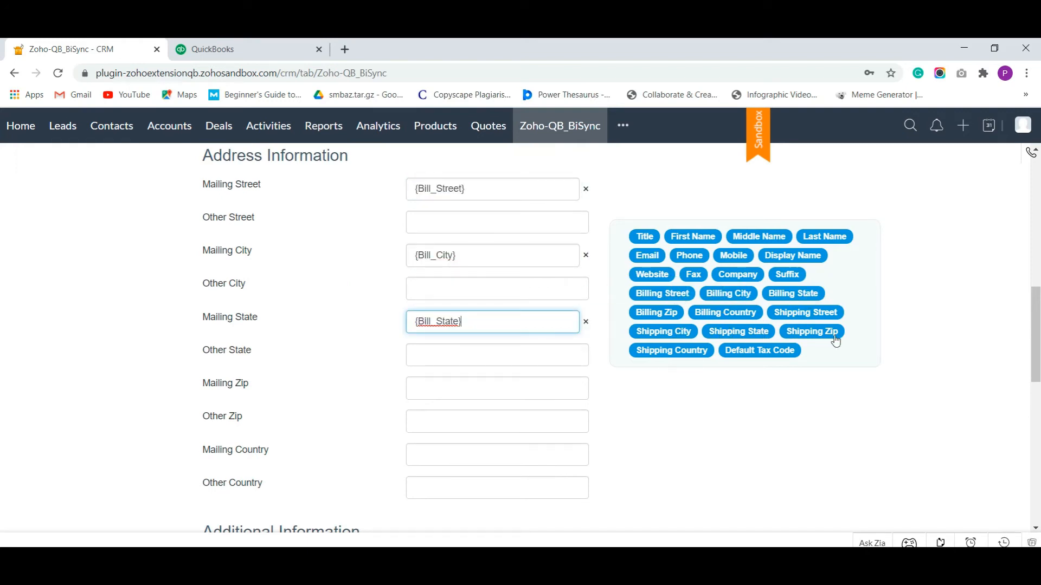
left_click_drag(656, 312, 437, 417)
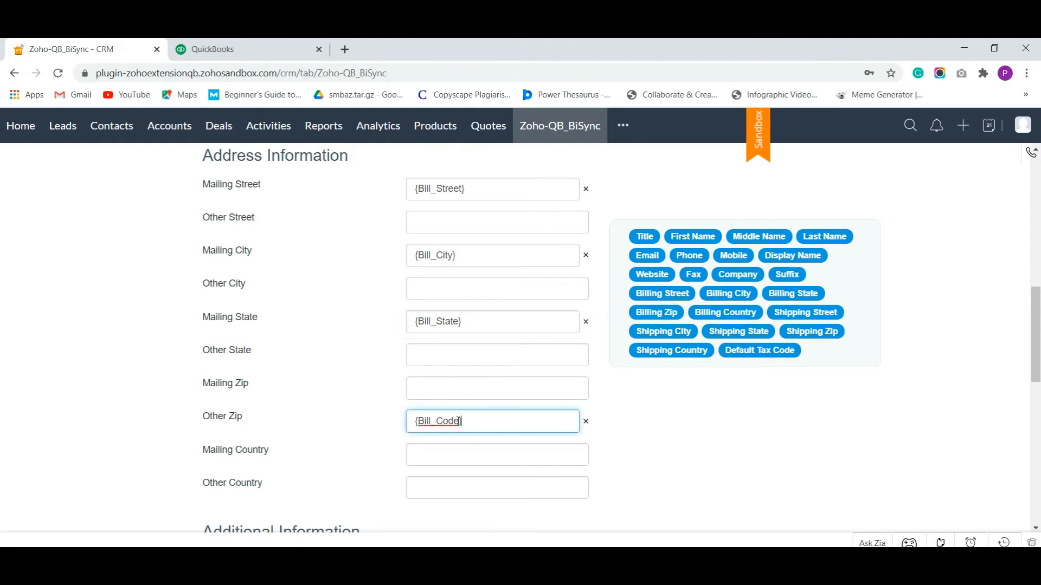
key("BackSpace")
left_click_drag(669, 312, 548, 378)
Map Mailing Country and save the QB to Zoho Customers mapping
scroll(548, 378, "down", 2)
left_click_drag(734, 312, 548, 305)
scroll(548, 305, "down", 2)
left_click(309, 319)
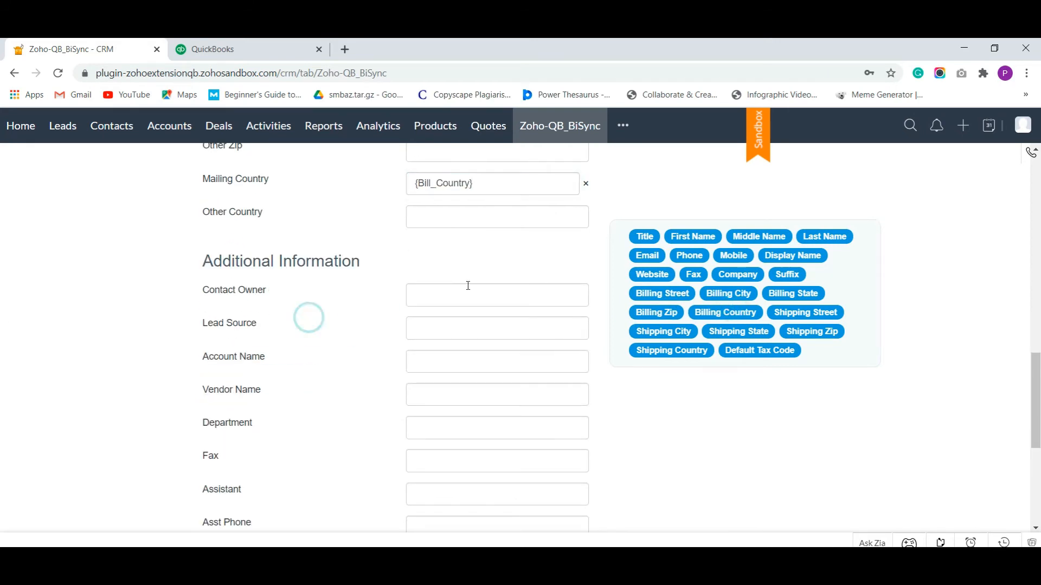
scroll(490, 289, "down", 1)
scroll(555, 298, "down", 1)
scroll(890, 392, "up", 1)
scroll(584, 377, "down", 1)
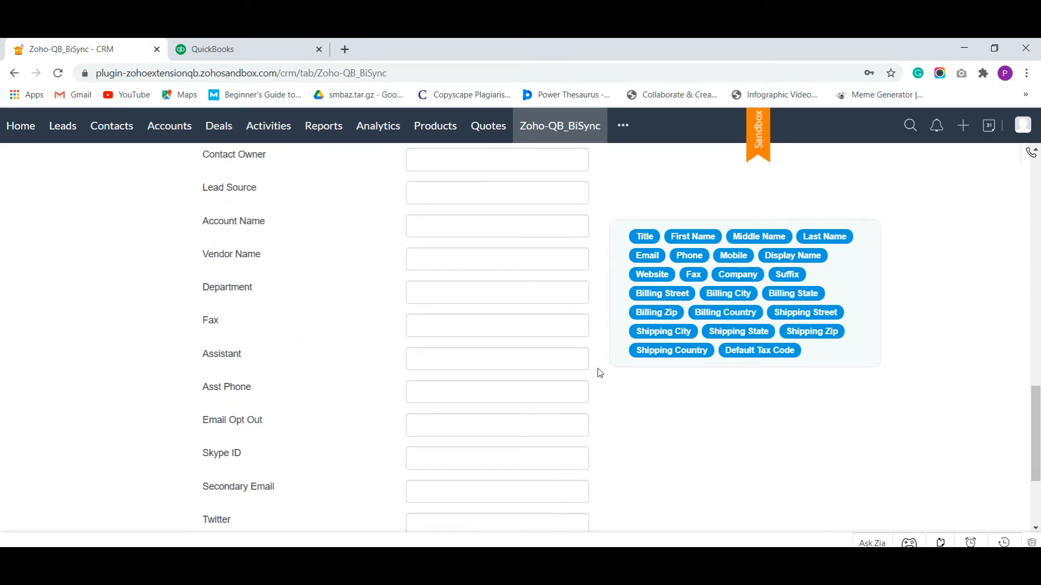
scroll(760, 414, "down", 3)
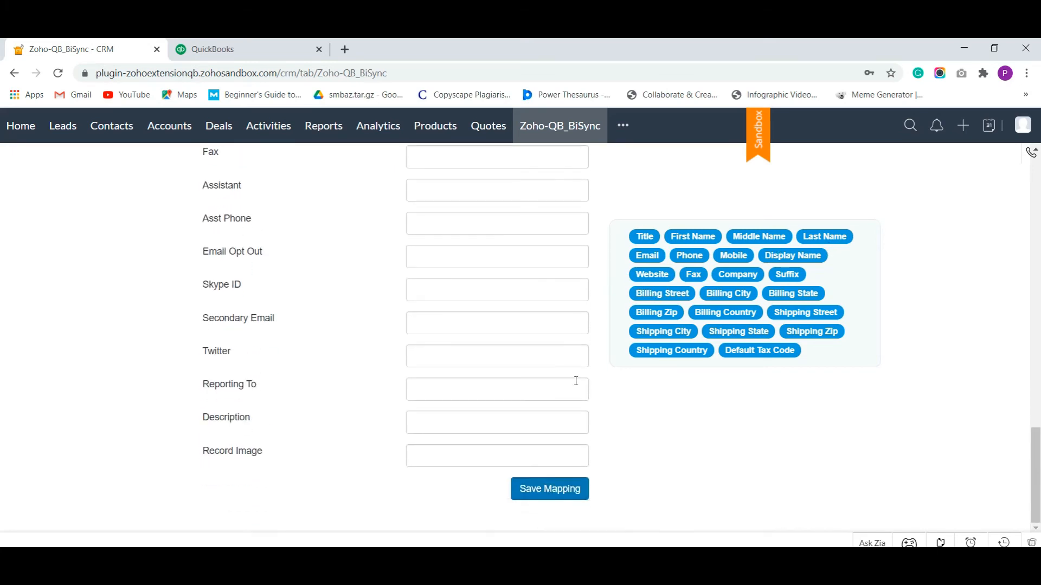
left_click(545, 488)
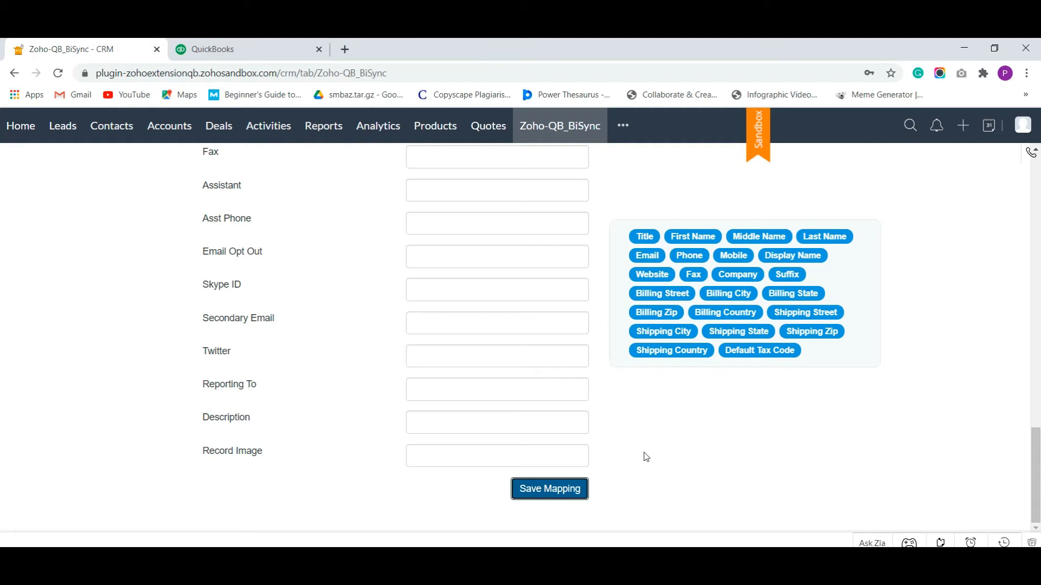
scroll(651, 472, "up", 20)
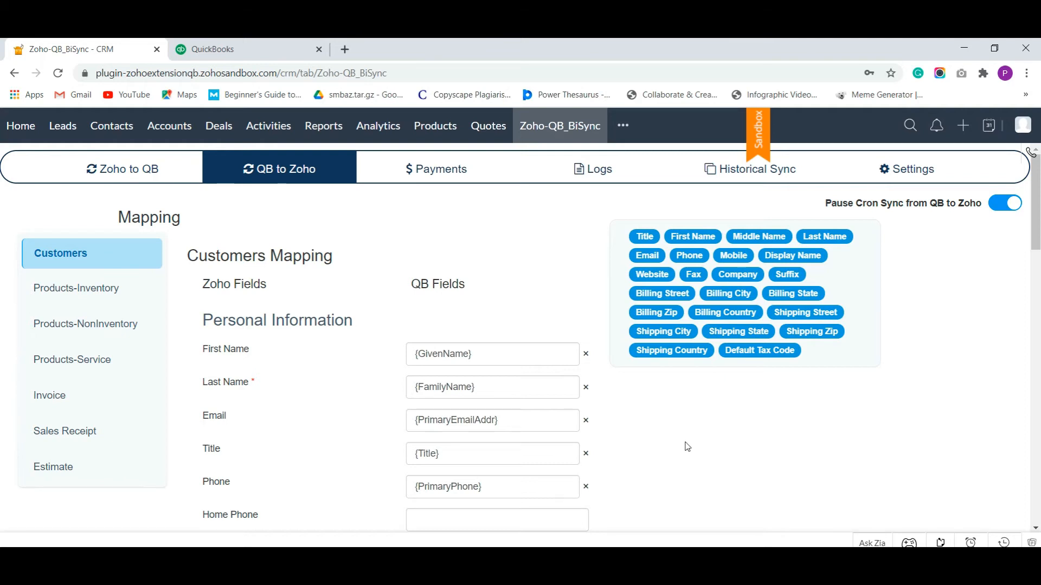
Enable Sync on Save in Settings, check the pricing packages, then open Historical Sync
left_click(881, 174)
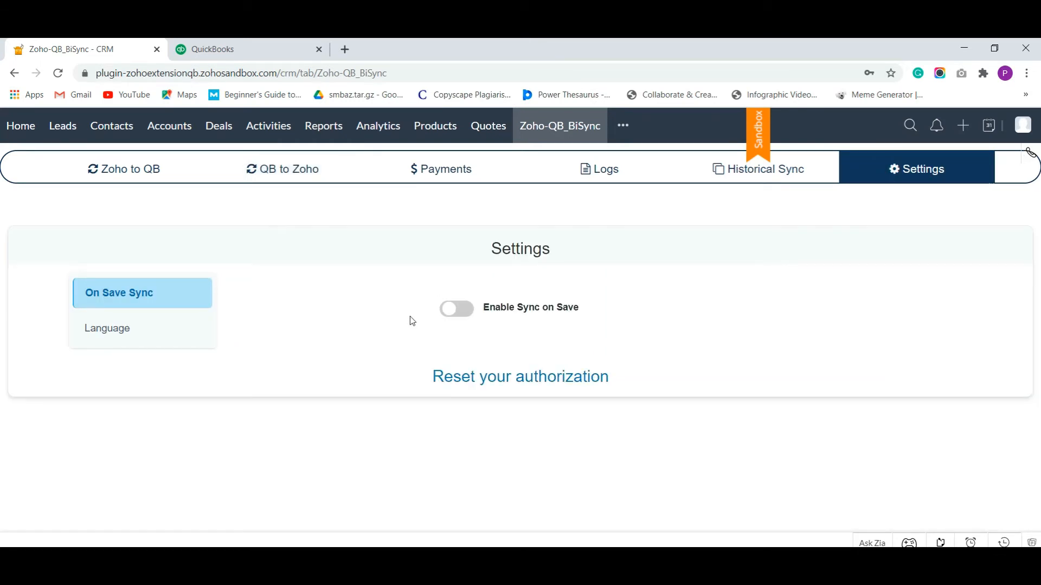
left_click(471, 316)
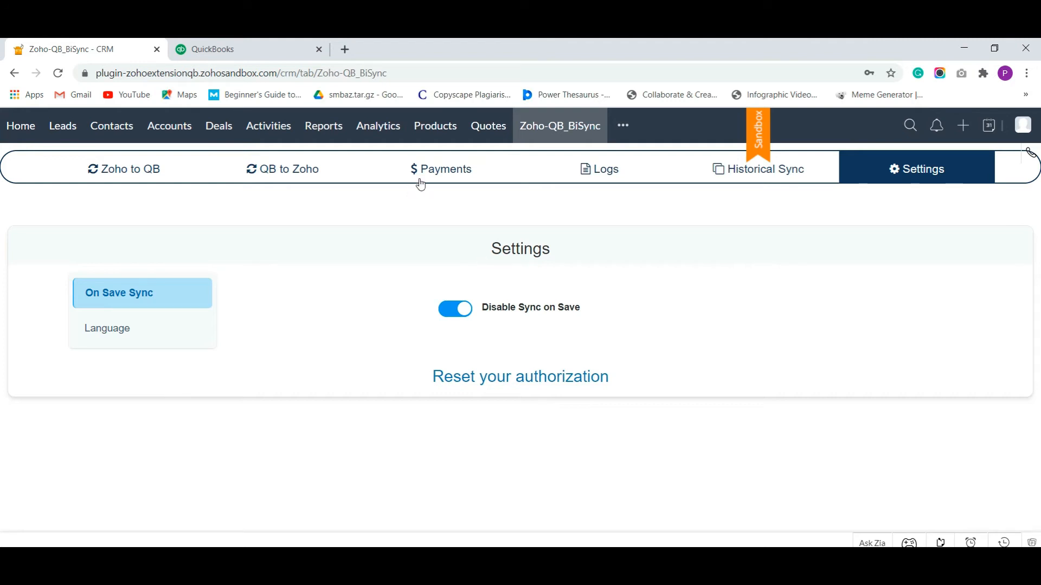
left_click(444, 177)
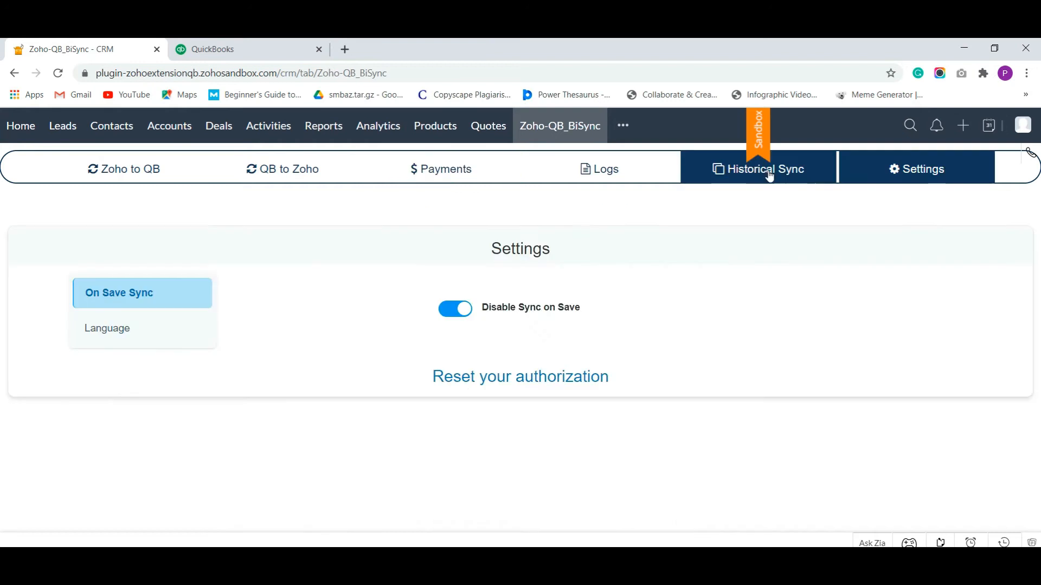
left_click(769, 176)
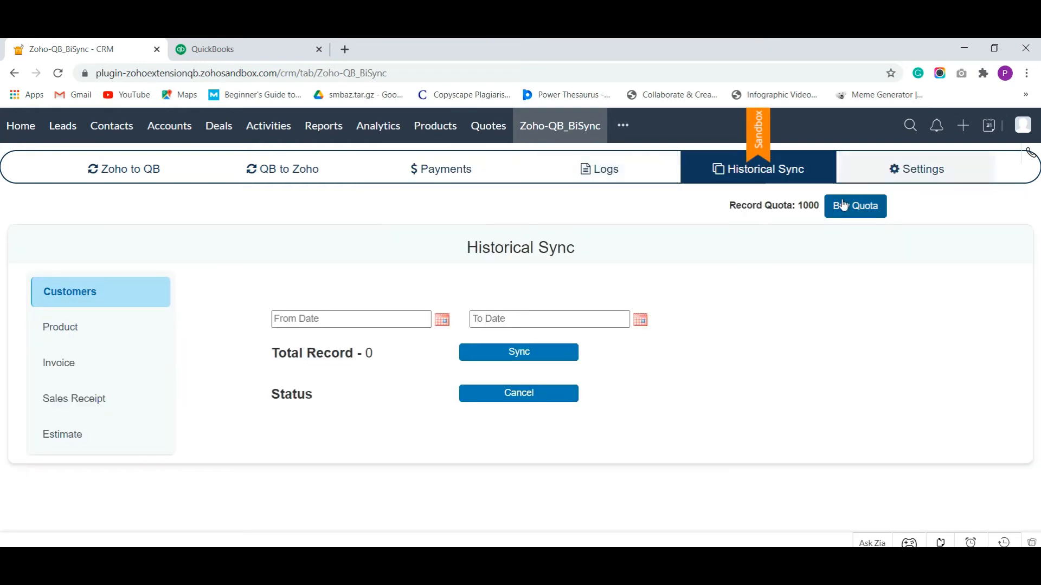
Review the Buy Quota record packages and close the quota popup
left_click(841, 207)
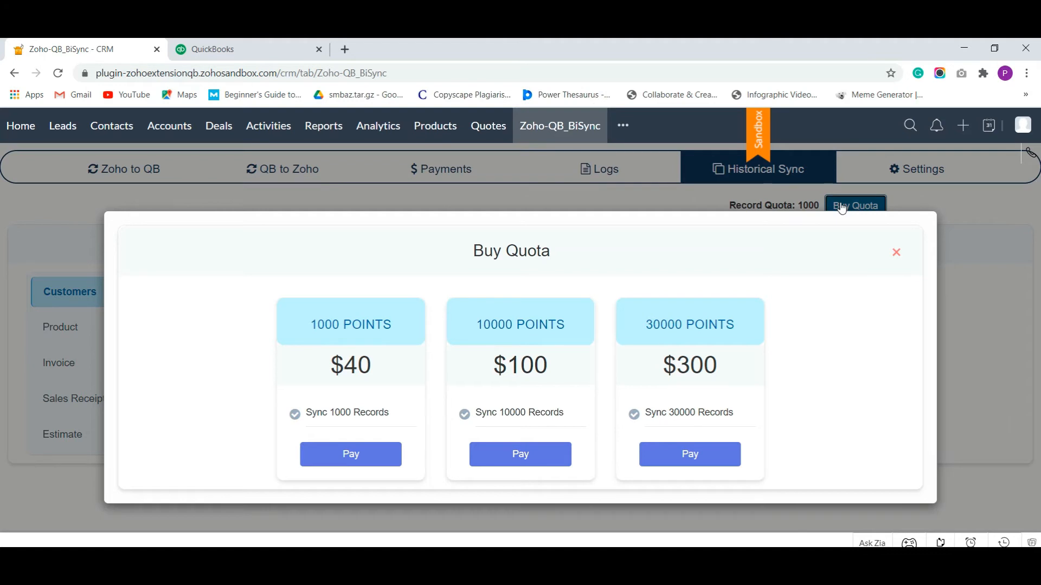
left_click(897, 252)
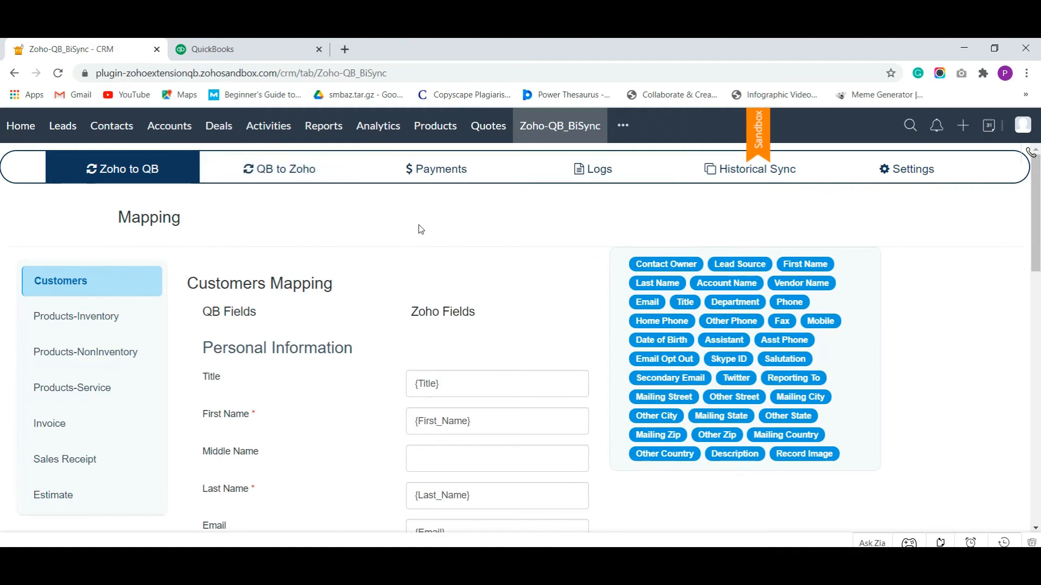
Save the Zoho to QB Customers mapping and go to the Contacts list
scroll(421, 280, "down", 15)
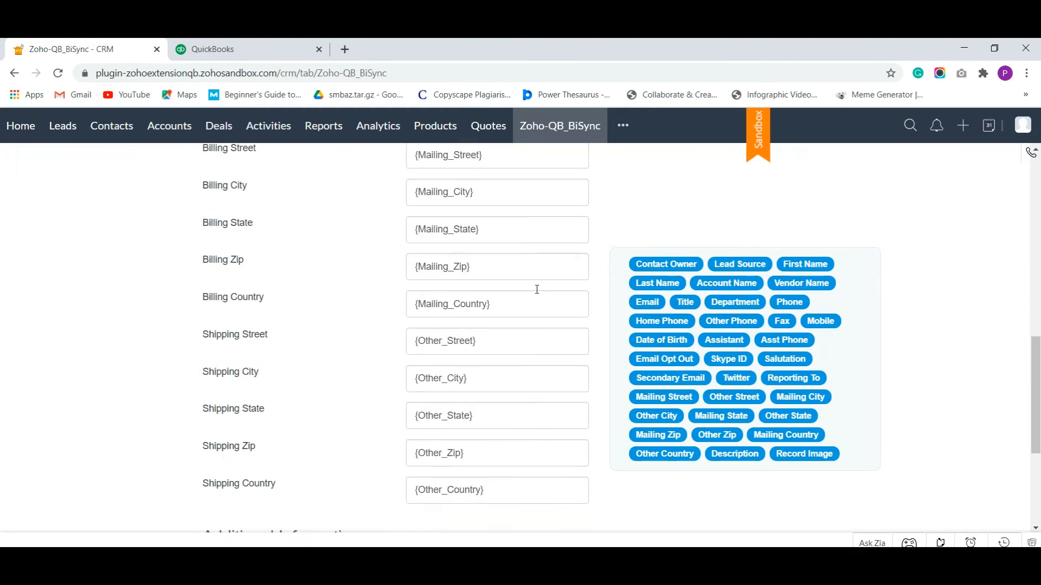
left_click(554, 492)
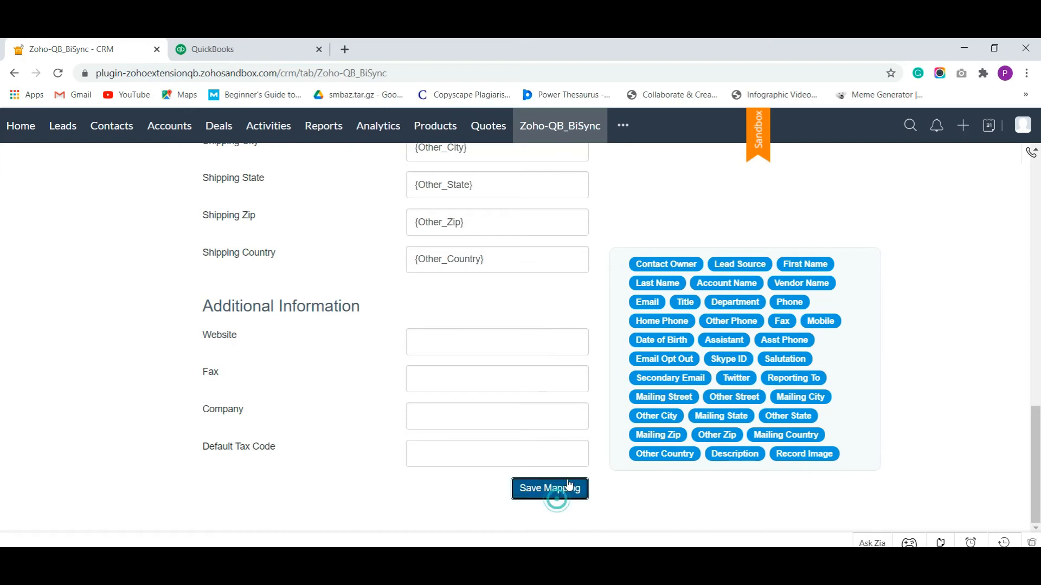
scroll(466, 285, "up", 15)
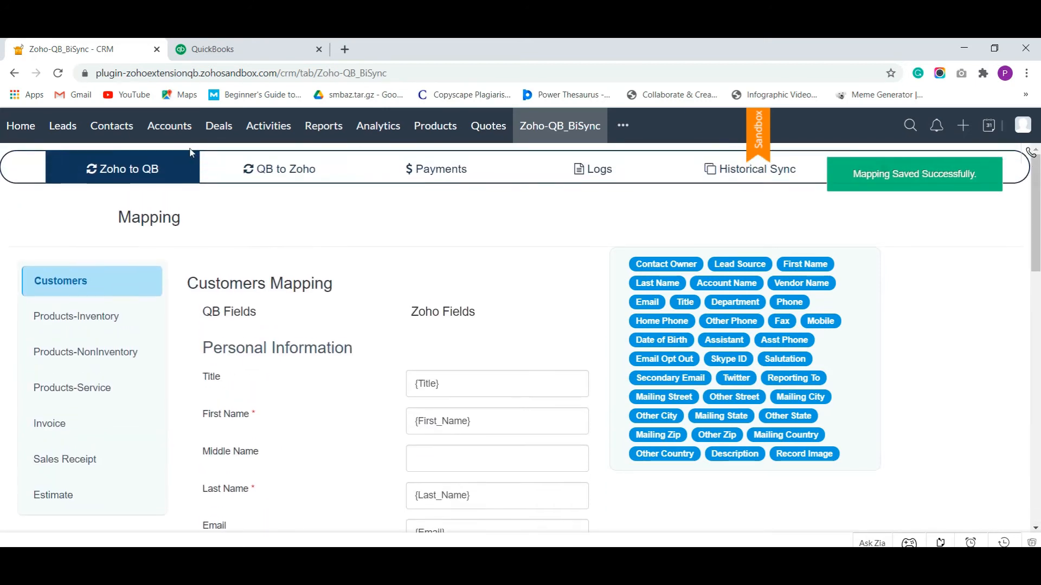
left_click(103, 123)
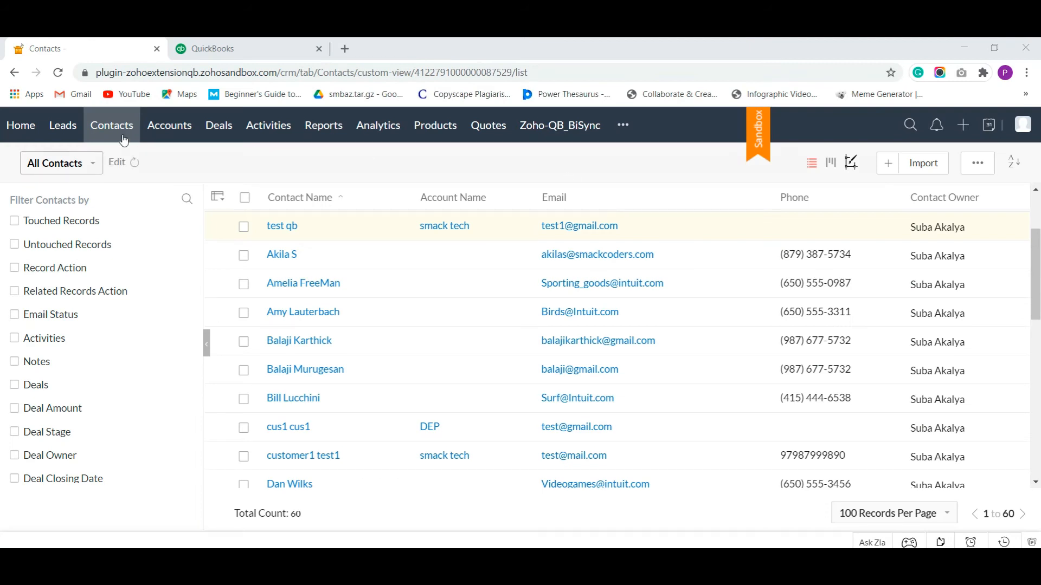
Start contact 'Test contact11' with lead source Cold Call, account smack tech, vendor new vendor
left_click(887, 164)
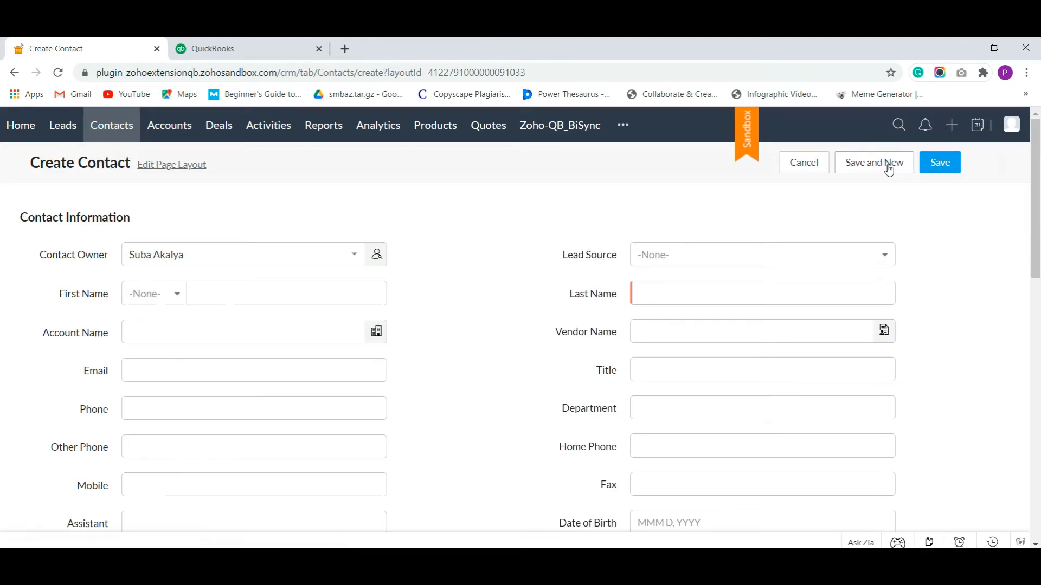
left_click(236, 293)
type("Test contac")
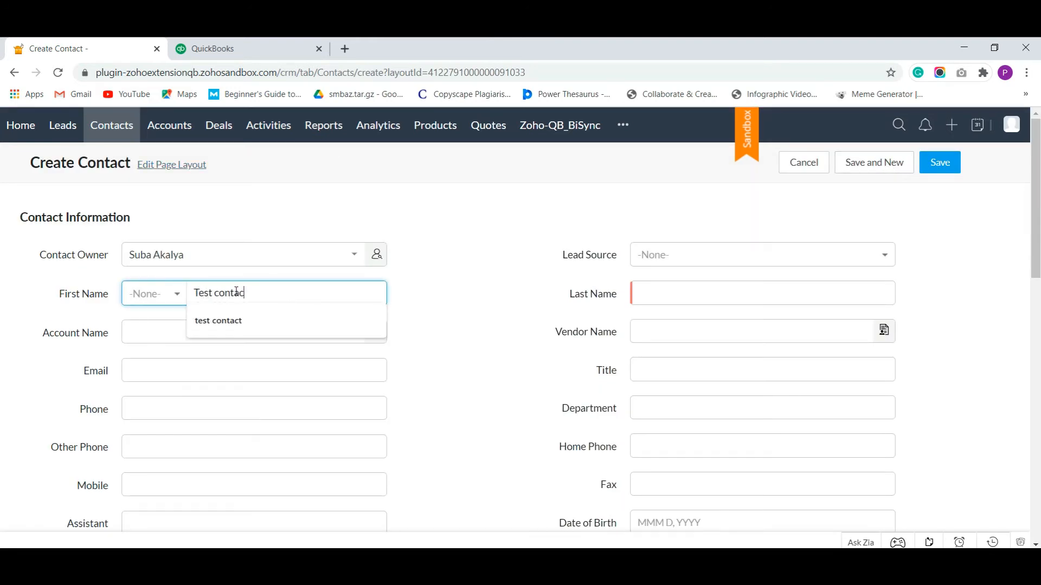
key("BackSpace")
key("BackSpace")
key("BackSpace")
key("BackSpace")
key("Tab")
type("contact11")
left_click(737, 260)
left_click(681, 341)
left_click(353, 344)
left_click(293, 385)
left_click(676, 328)
left_click(695, 406)
Fill in the contact's e-mail from the suggestion, appending a 1
left_click(312, 370)
type("test")
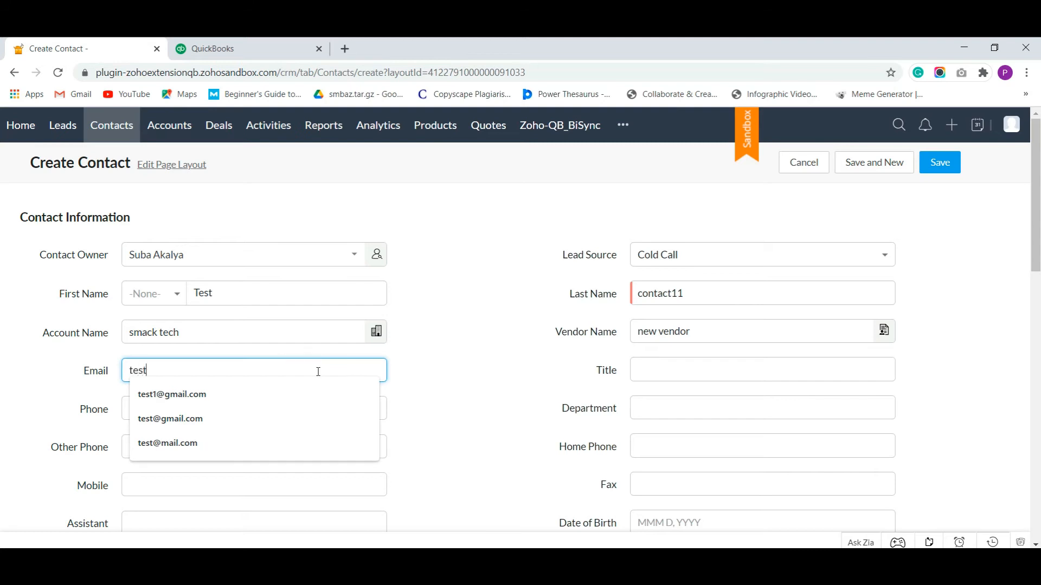
left_click(279, 400)
left_click(155, 370)
type("1")
left_click(503, 319)
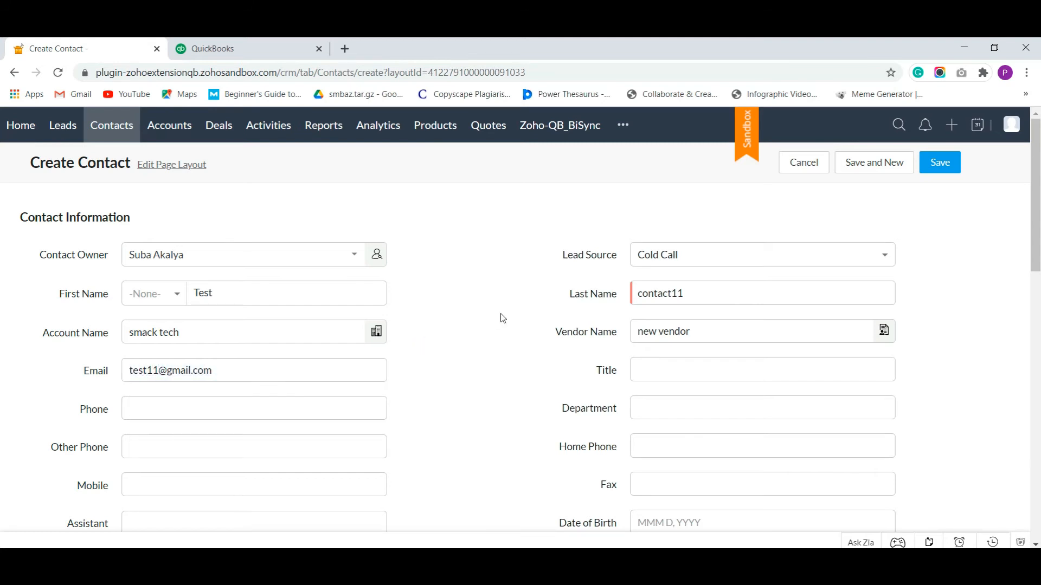
Set mailing address to 4 west street, california, United States, and save the contact
scroll(503, 319, "down", 12)
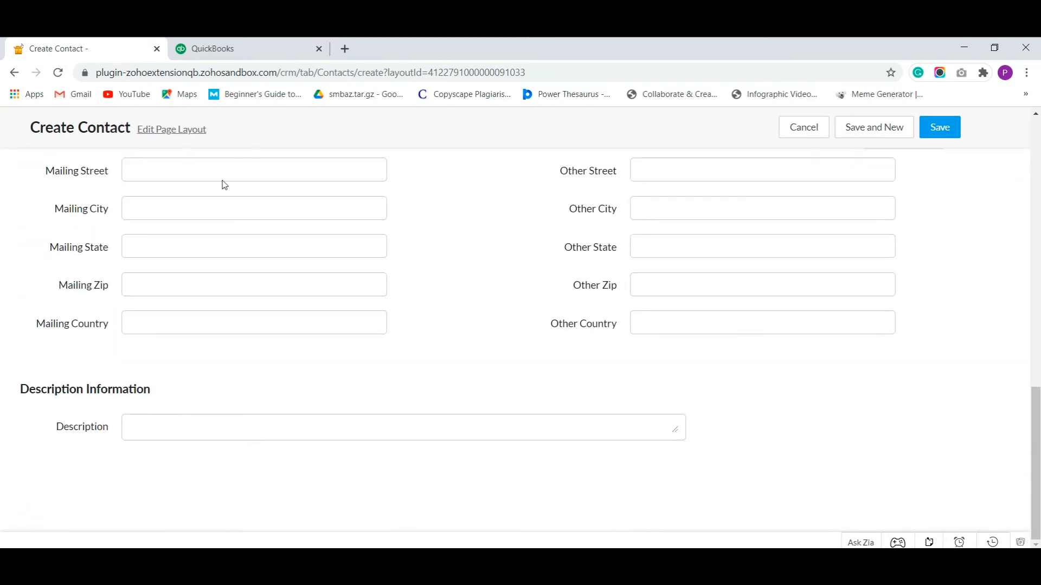
left_click(234, 171)
left_click(266, 200)
left_click(274, 207)
left_click(247, 250)
left_click(217, 266)
left_click(237, 322)
left_click(207, 349)
left_click(484, 307)
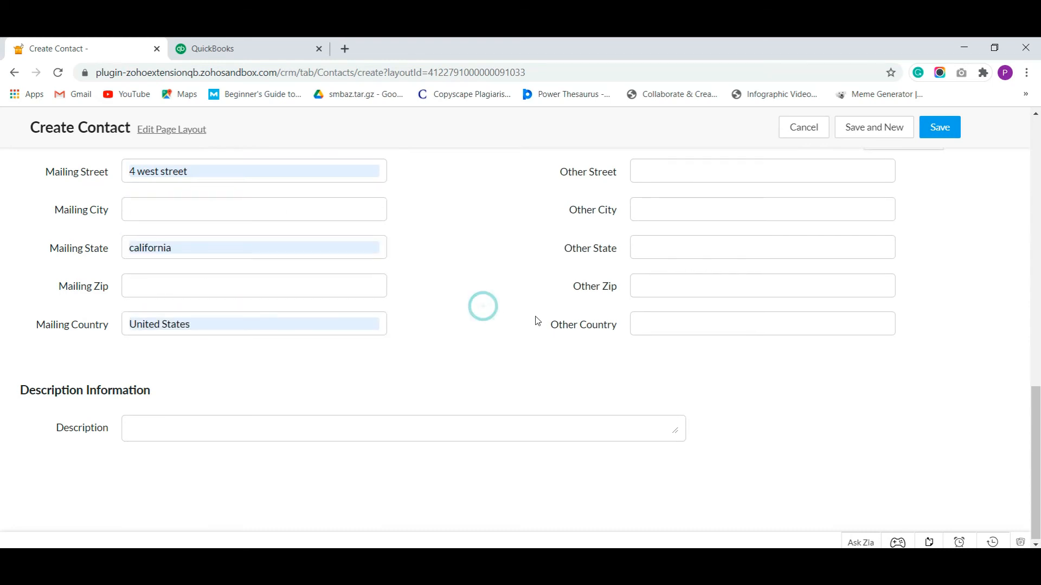
scroll(916, 277, "up", 12)
left_click(939, 165)
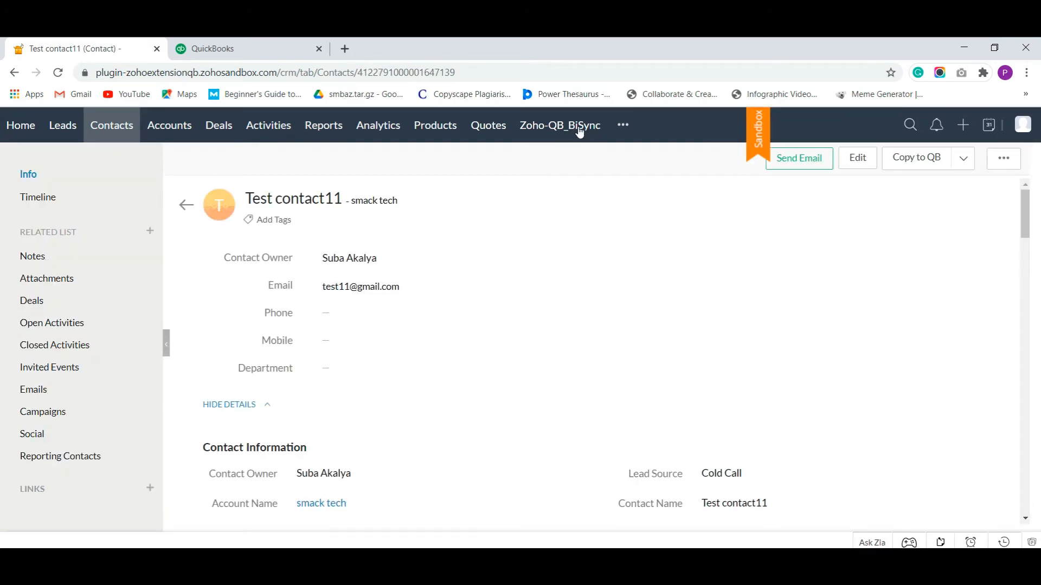
Open the Zoho-QB_BiSync extension's Logs to find Test contact11's sync entry
left_click(572, 126)
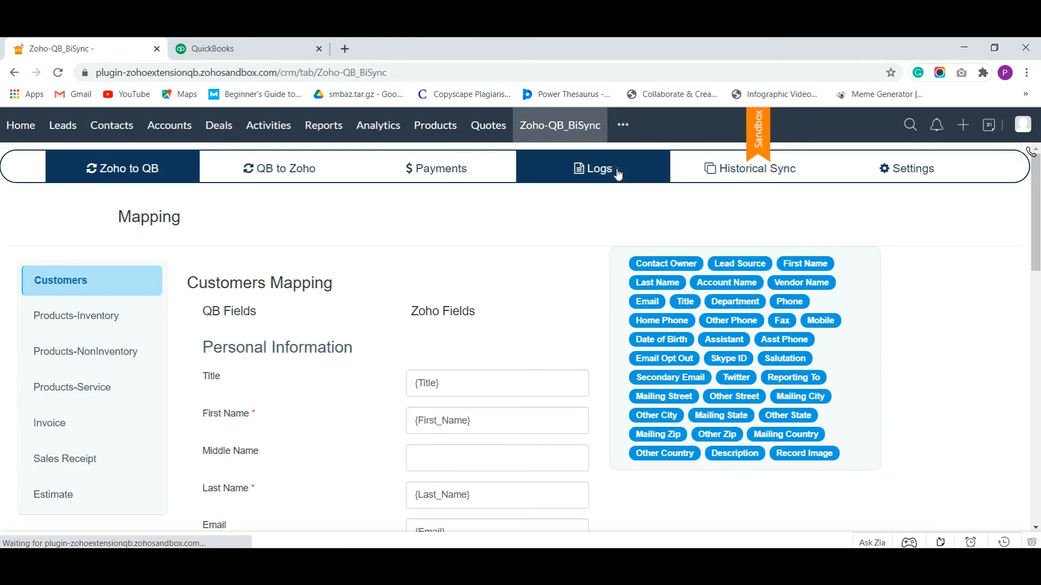
left_click(609, 168)
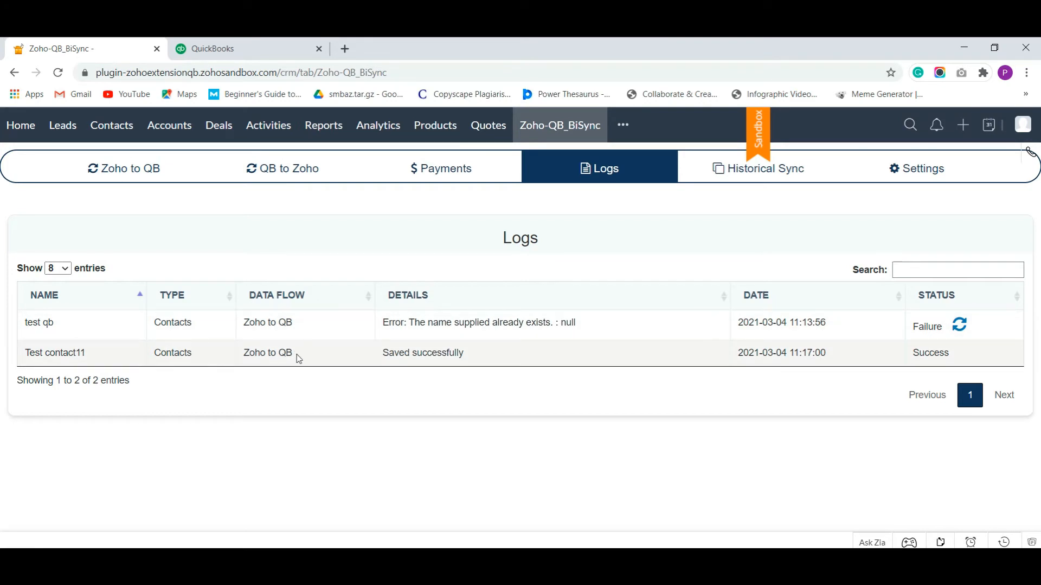
In QuickBooks, search customers for 'tes' and check Test contact11's 4 west street address
left_click(254, 48)
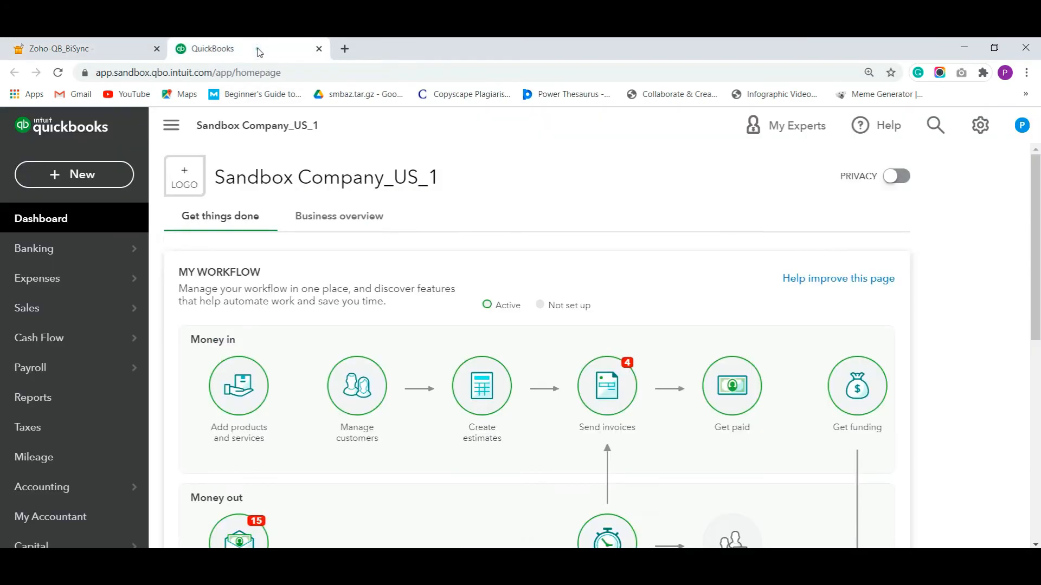
left_click(58, 72)
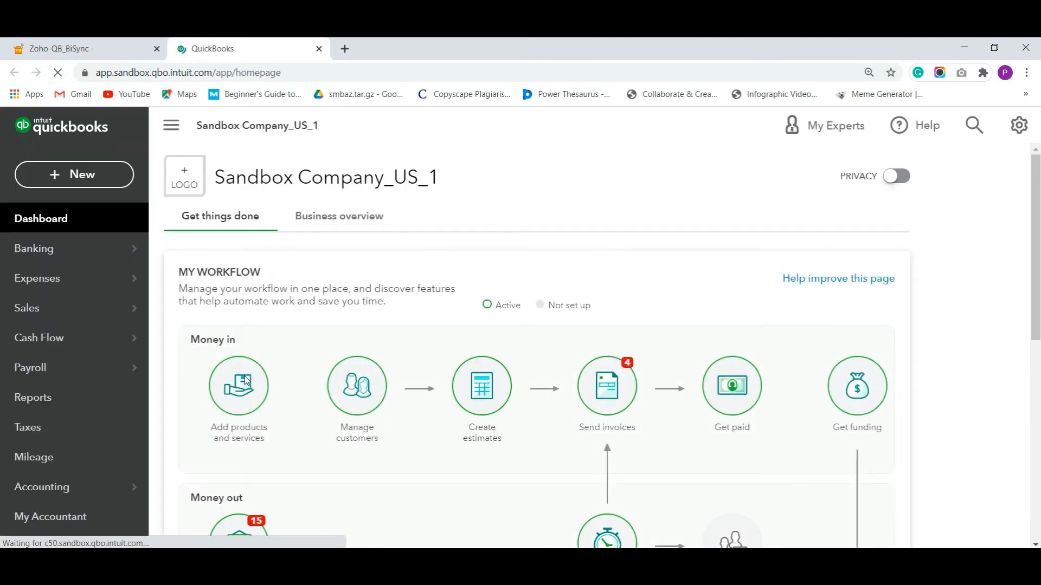
left_click(119, 310)
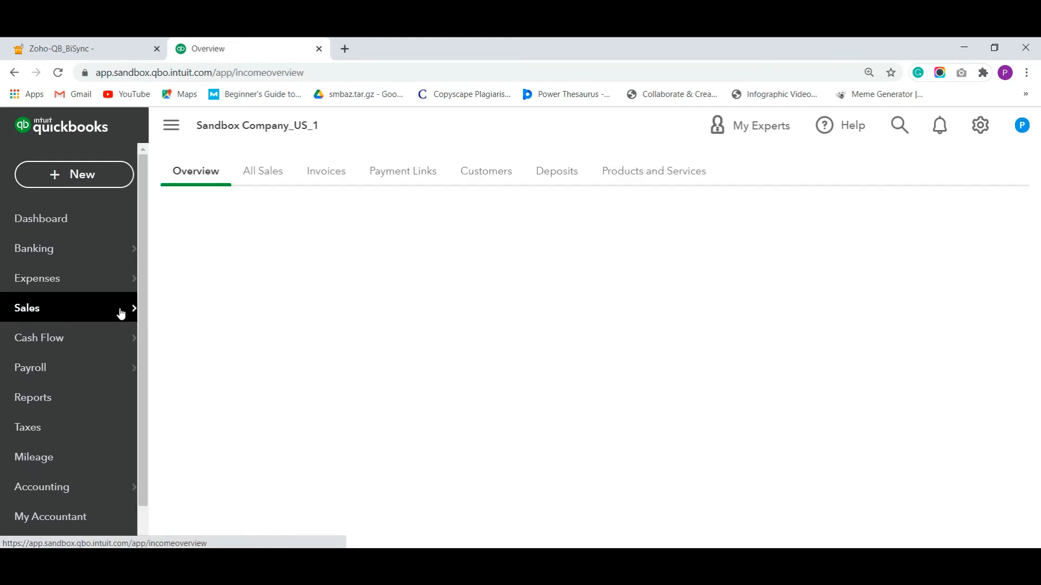
left_click(490, 172)
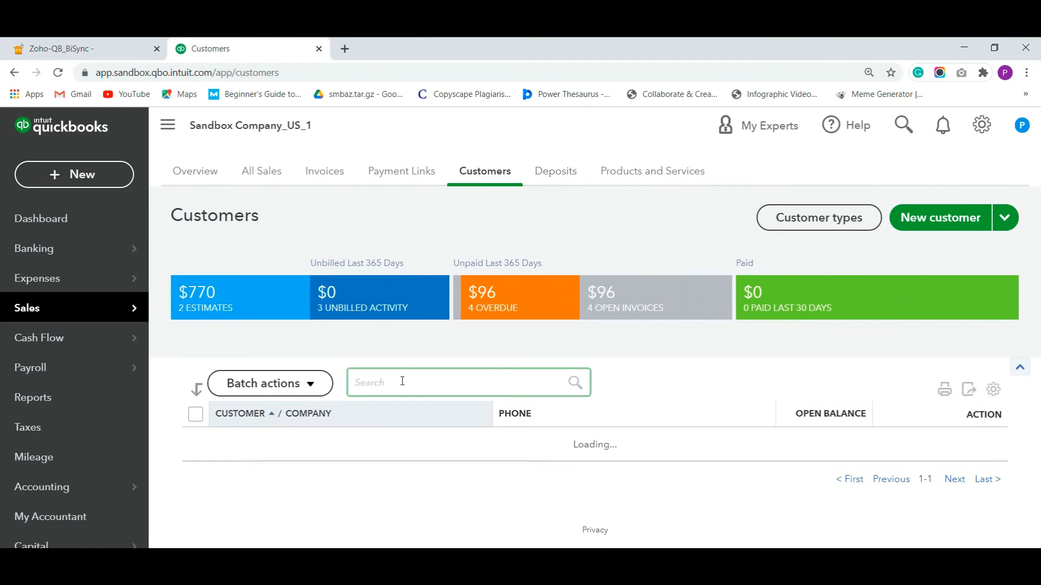
type("test")
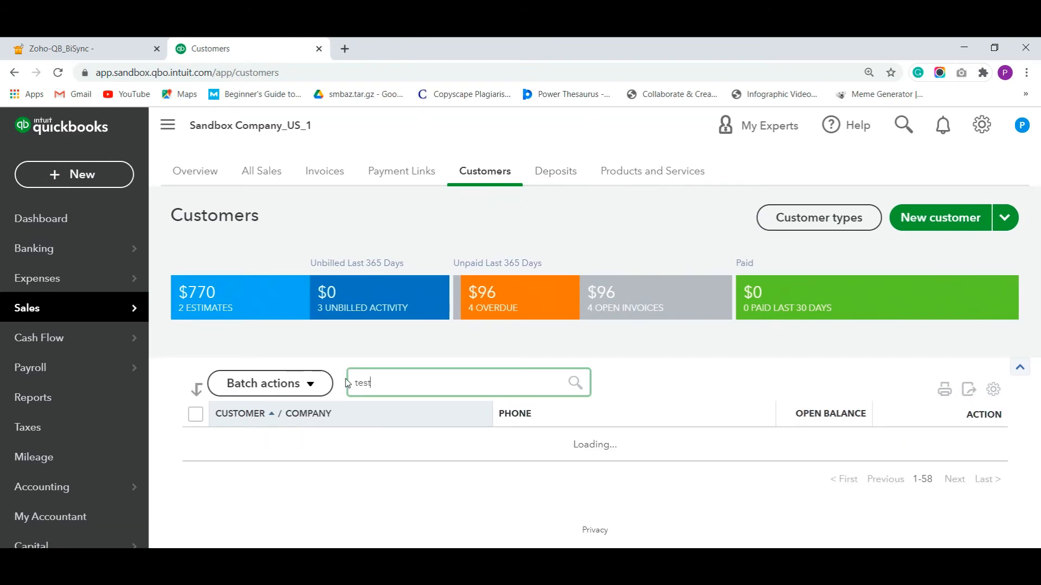
scroll(585, 353, "down", 3)
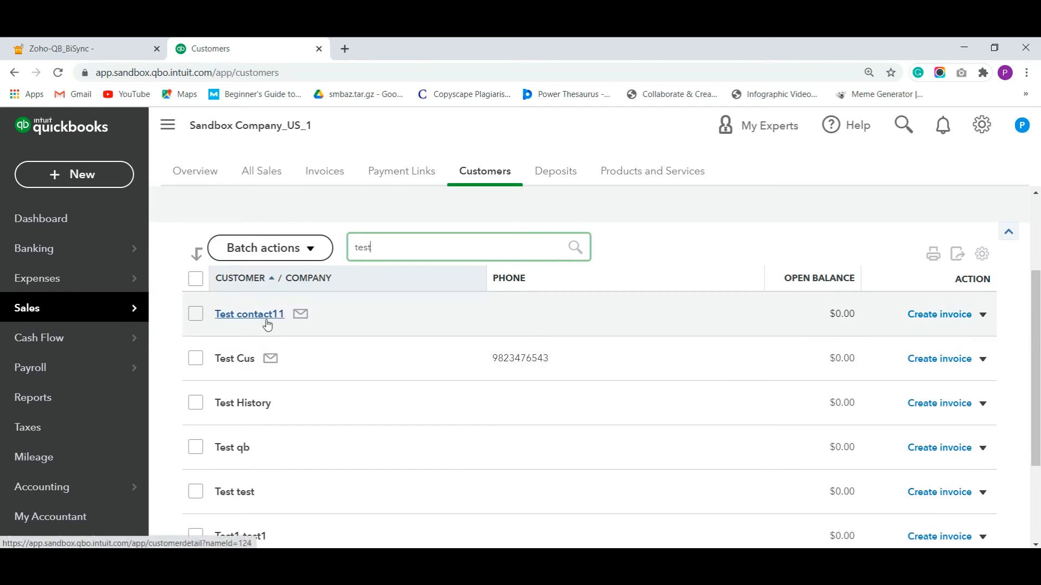
left_click(267, 321)
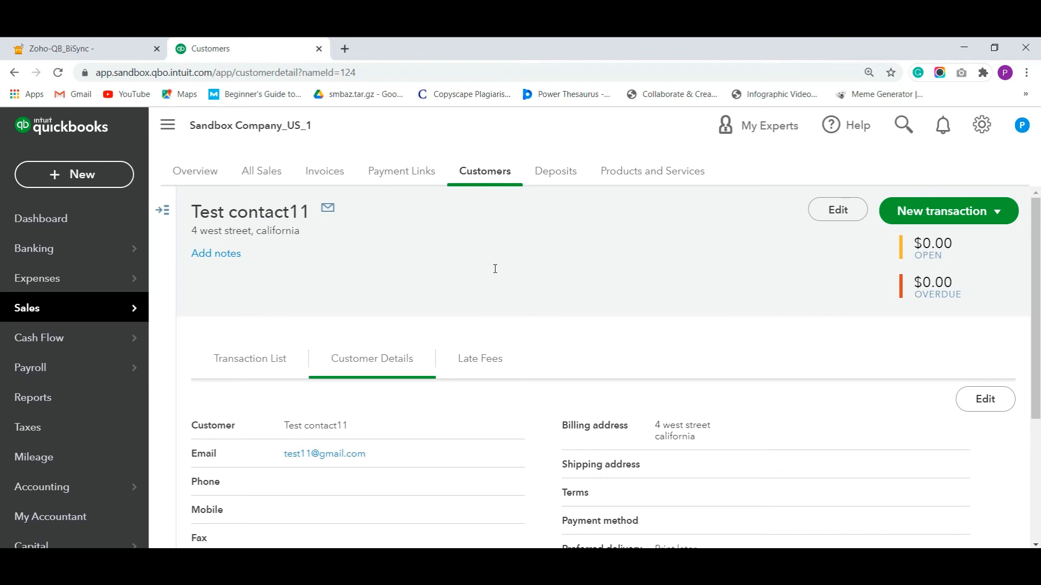
scroll(441, 313, "down", 3)
key("ctrl+shift+Tab")
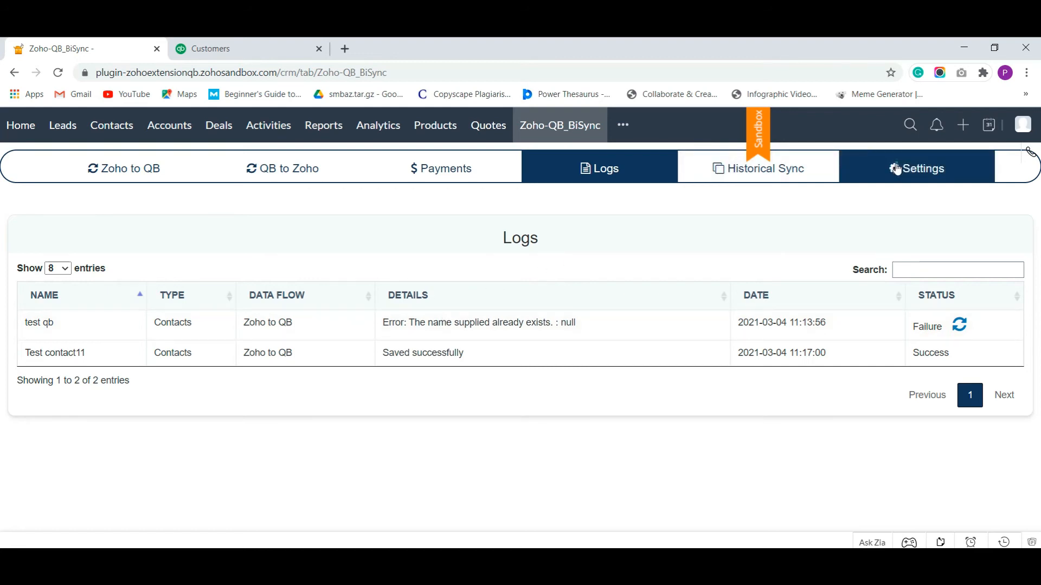
Switch off Sync on Save in the extension's Settings, then go to the Contacts list
left_click(916, 168)
left_click(454, 312)
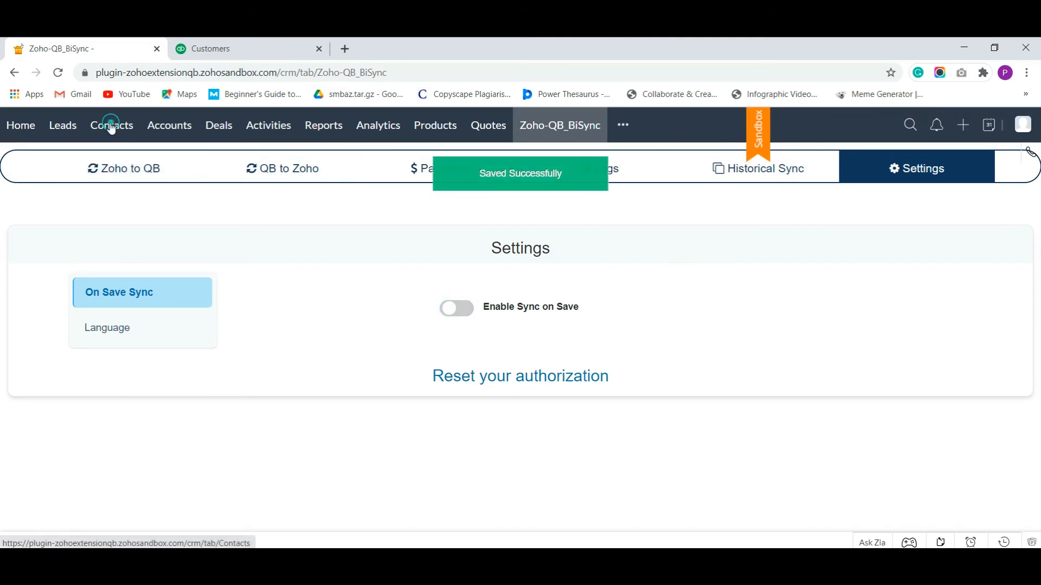
left_click(110, 125)
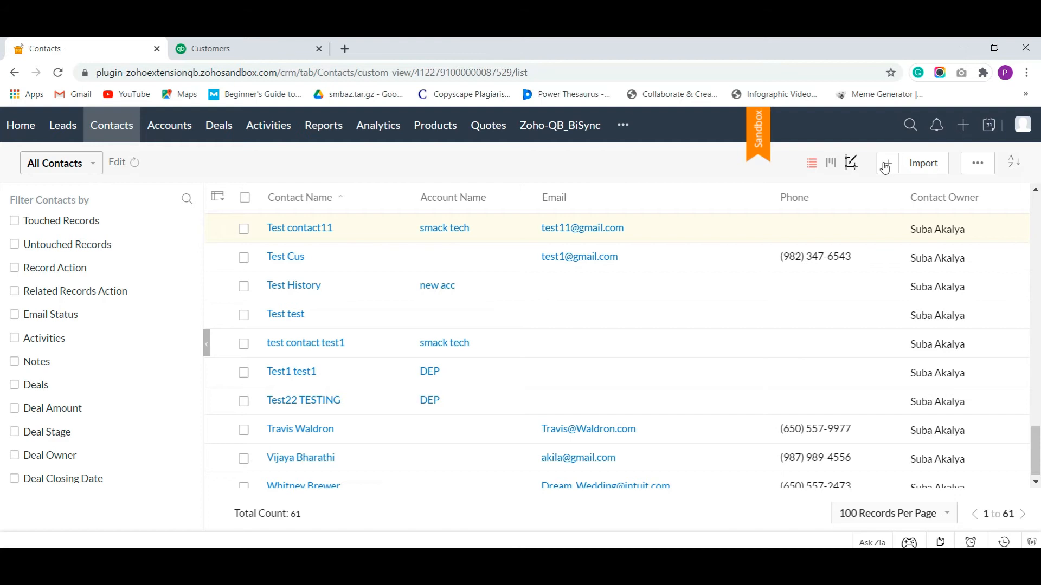
Start a new contact named test contact12 with lead source Cold Call
left_click(885, 164)
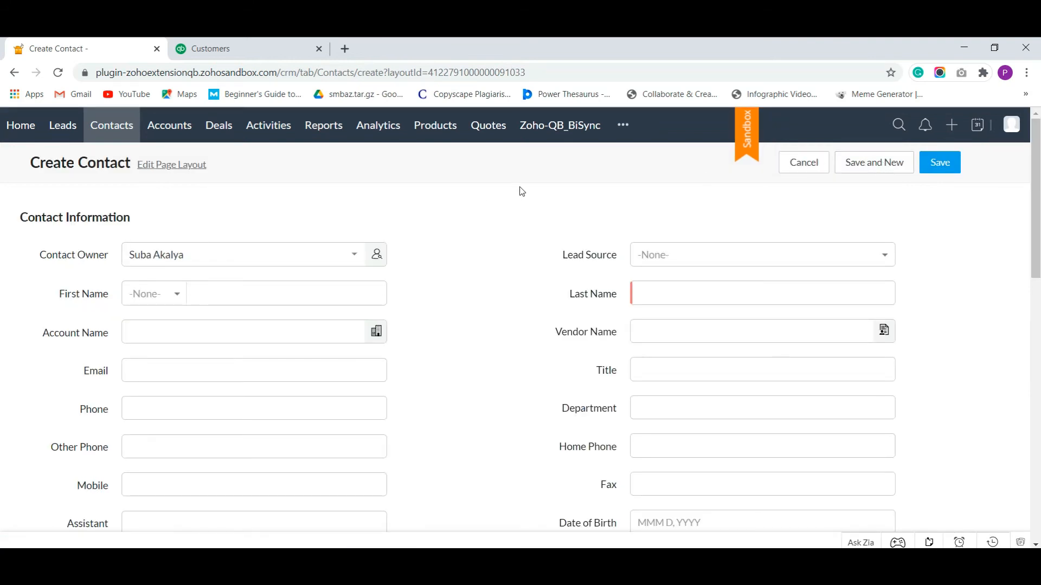
left_click(165, 293)
left_click(256, 291)
type("test")
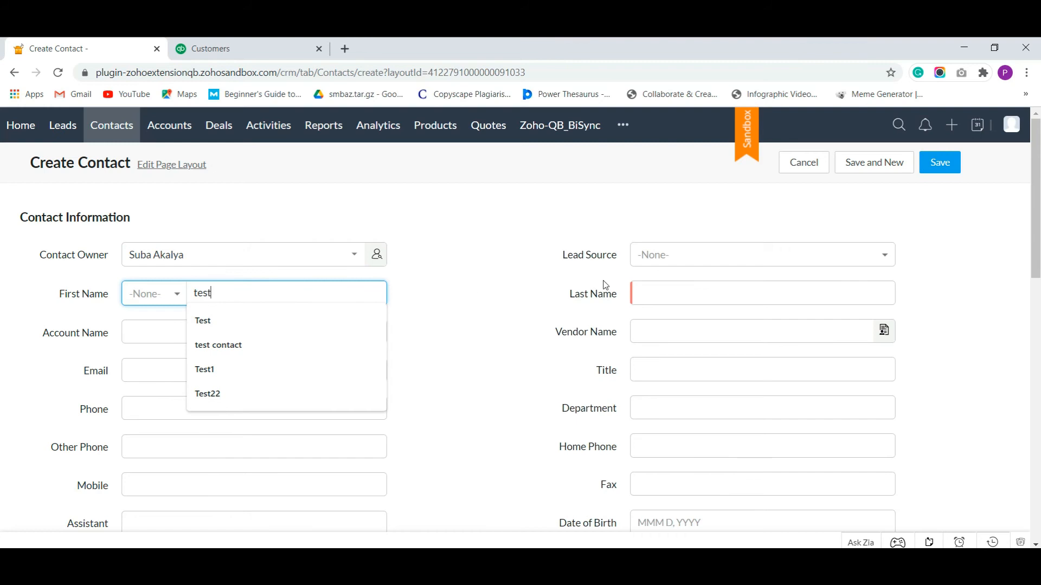
left_click(678, 293)
type("contact12")
left_click(664, 255)
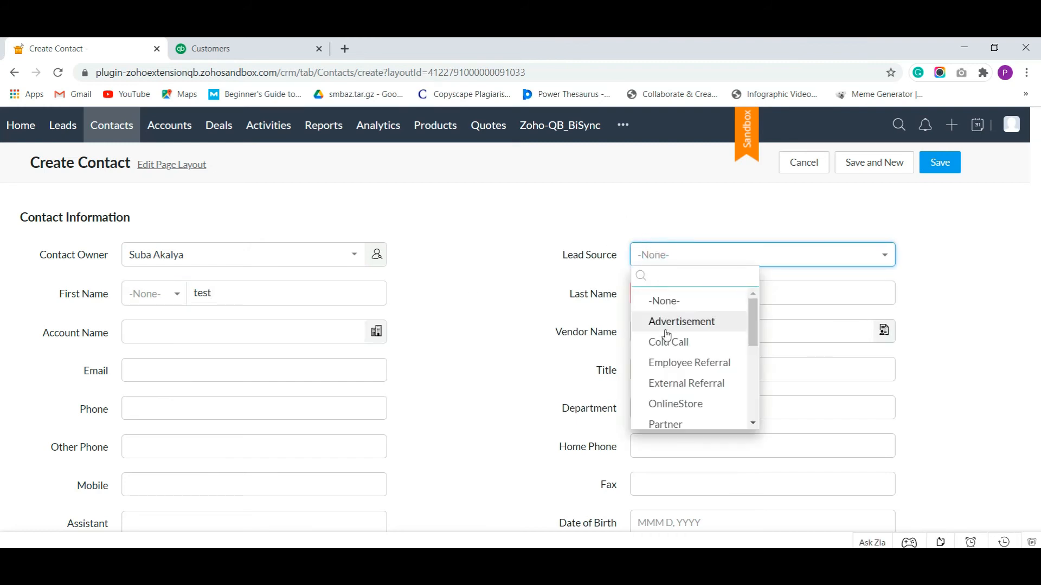
left_click(667, 332)
left_click(741, 254)
left_click(678, 342)
Set account smack tech, vendor 'new vendor', and fill in the contact's e-mail
left_click(241, 332)
type("smack tech")
left_click(640, 343)
left_click(667, 406)
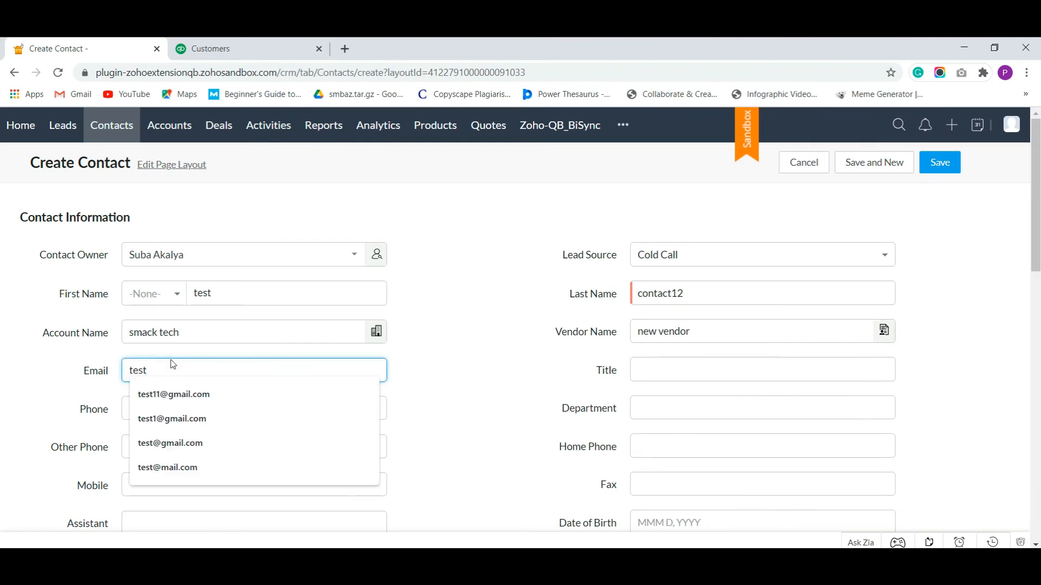
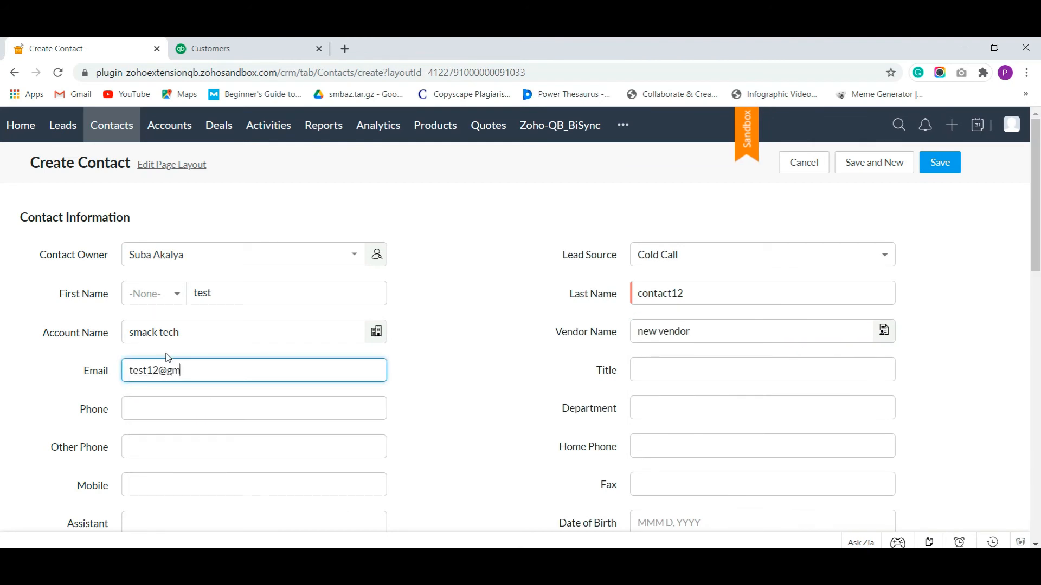
Enter mailing street 'north parking street' and country United States, then save the contact
scroll(500, 297, "down", 12)
left_click(266, 271)
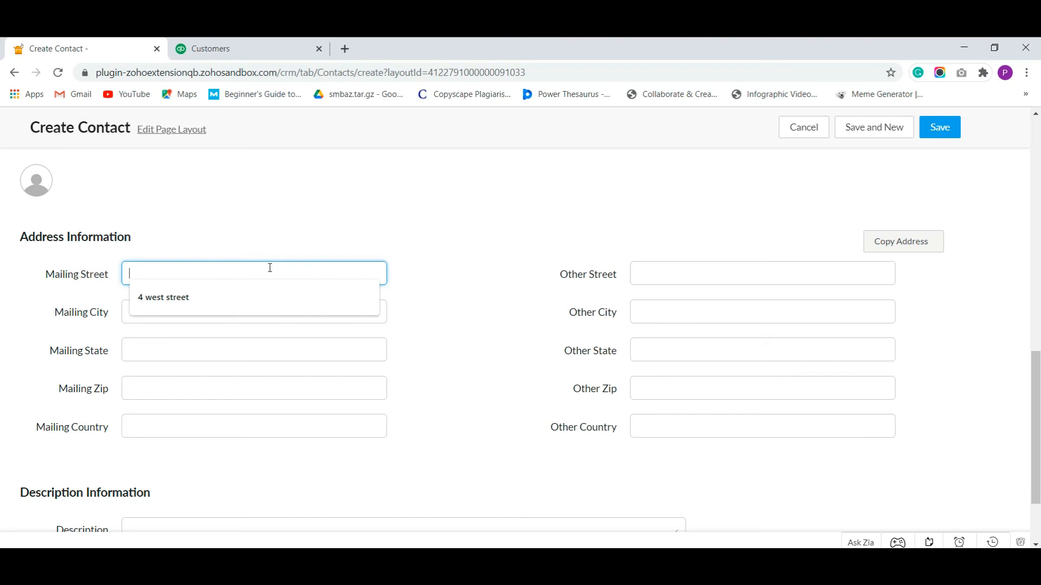
type("north parking street")
key("Tab")
key("Tab")
left_click(170, 423)
type("United s")
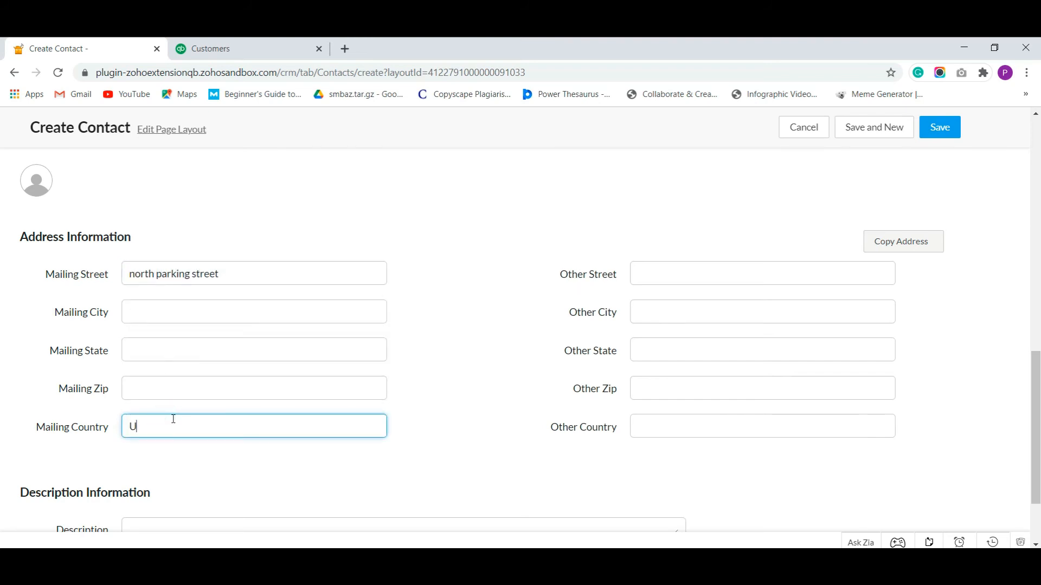
left_click(218, 454)
left_click_drag(298, 425, 191, 426)
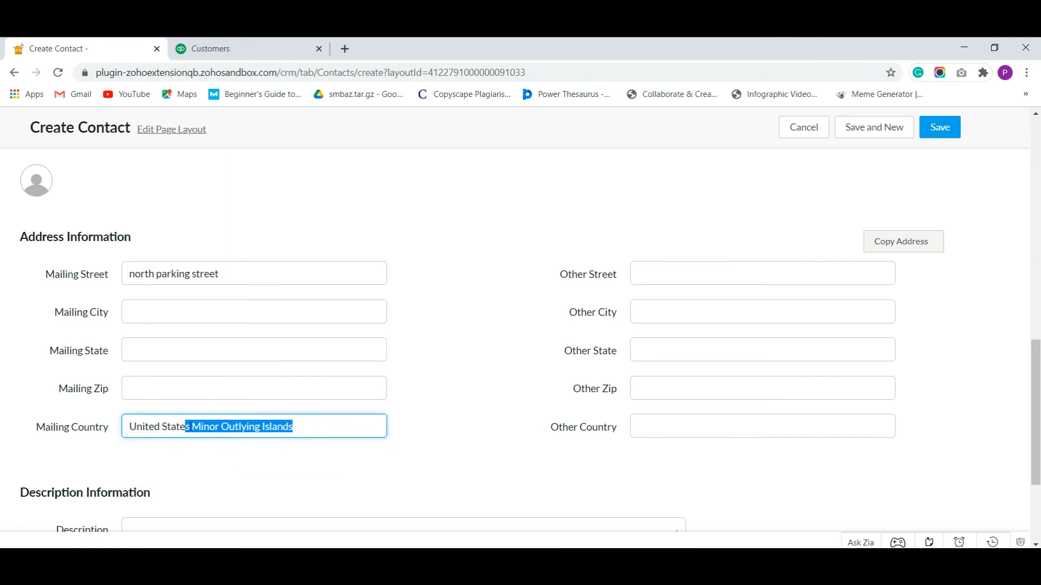
key("BackSpace")
left_click(174, 443)
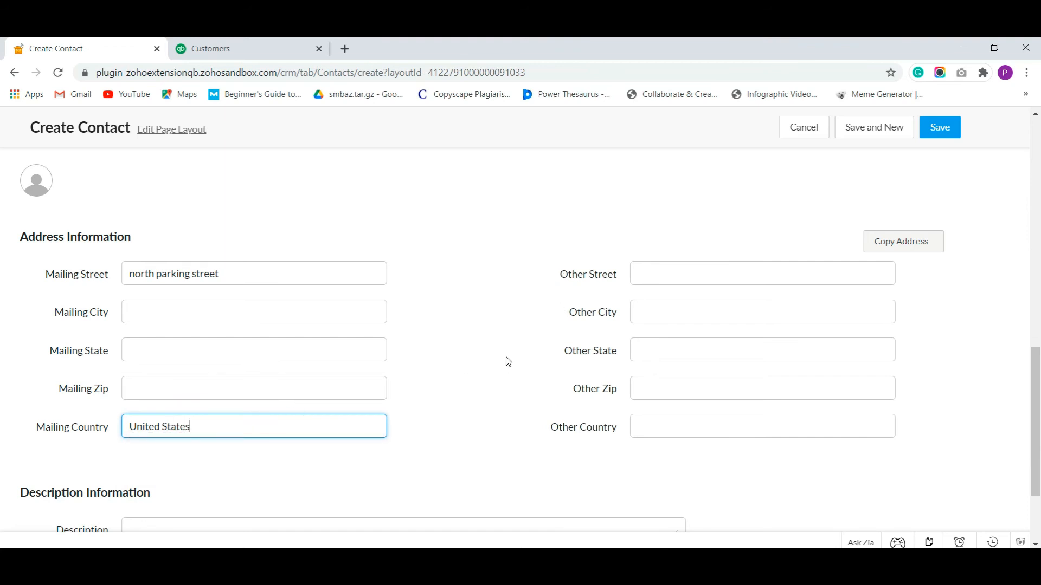
left_click(434, 351)
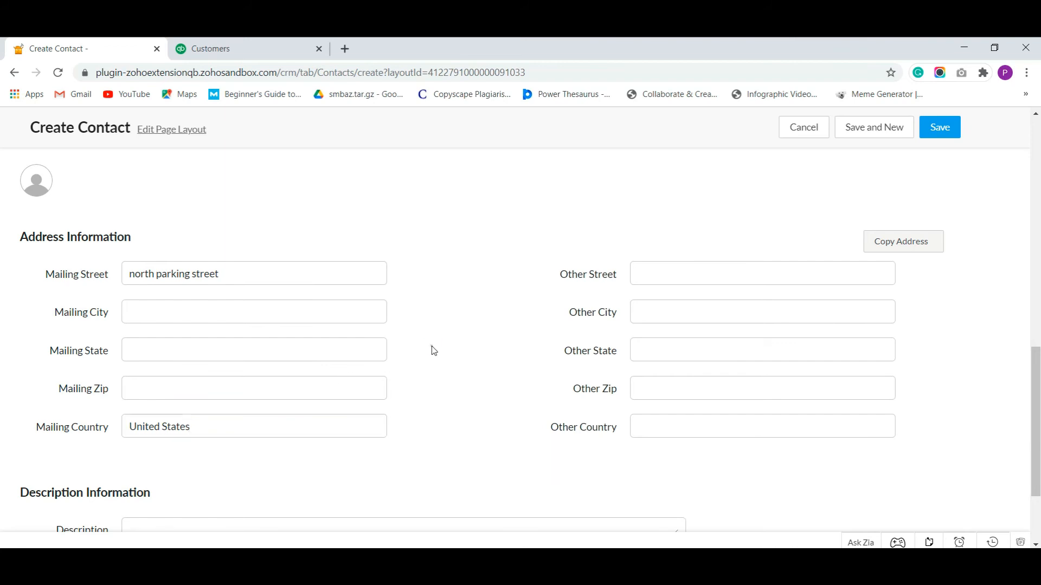
left_click(943, 127)
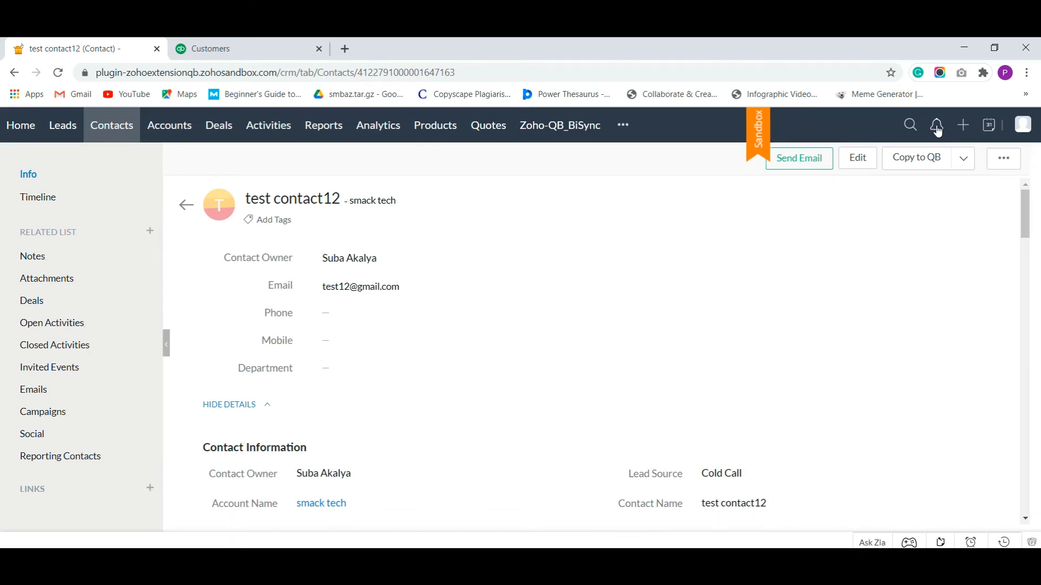
Copy test contact12 to QuickBooks with Copy to QB, then view the extension's Logs
left_click(919, 170)
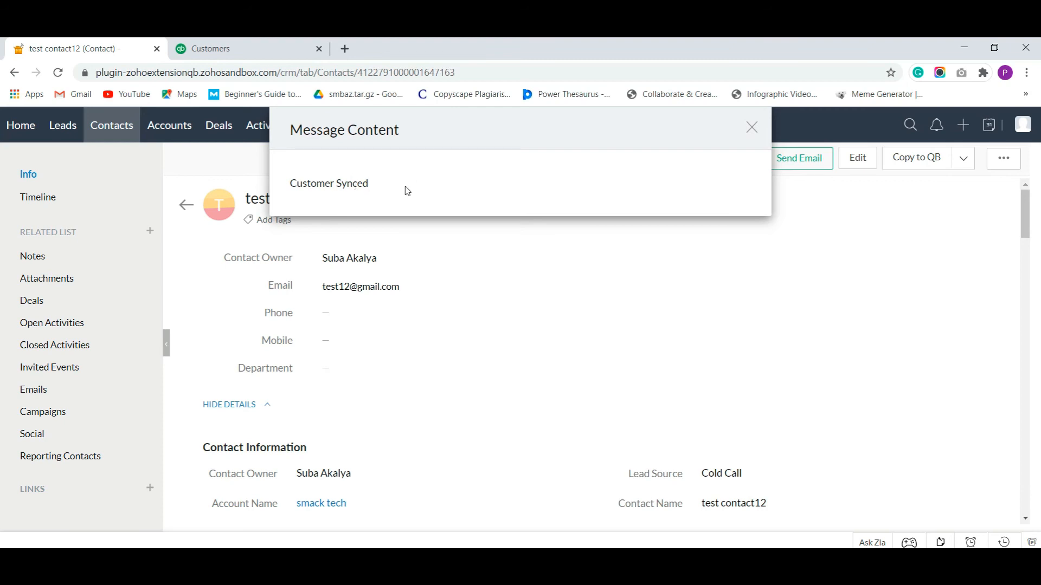
left_click(751, 128)
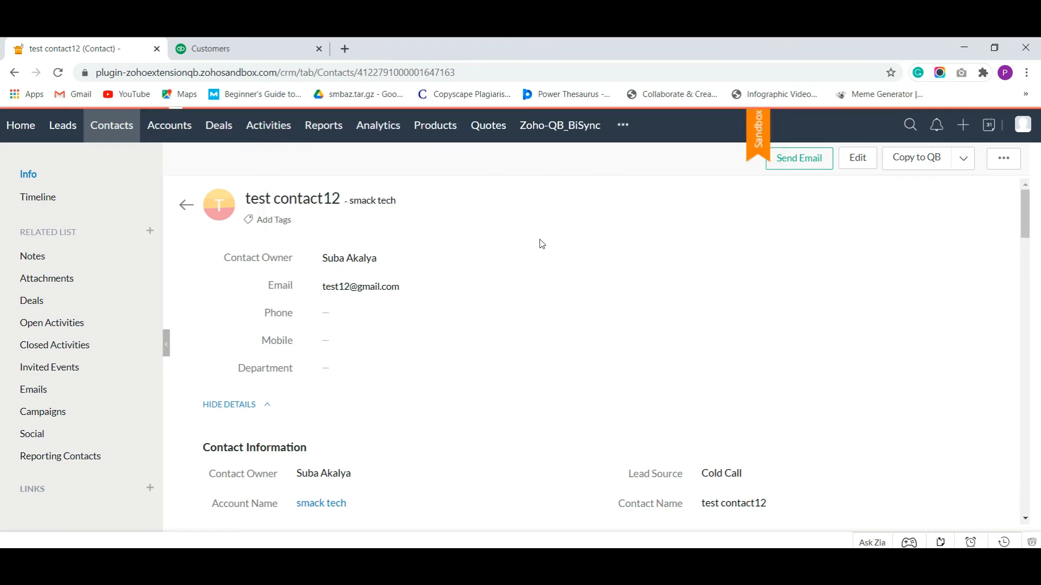
left_click(535, 126)
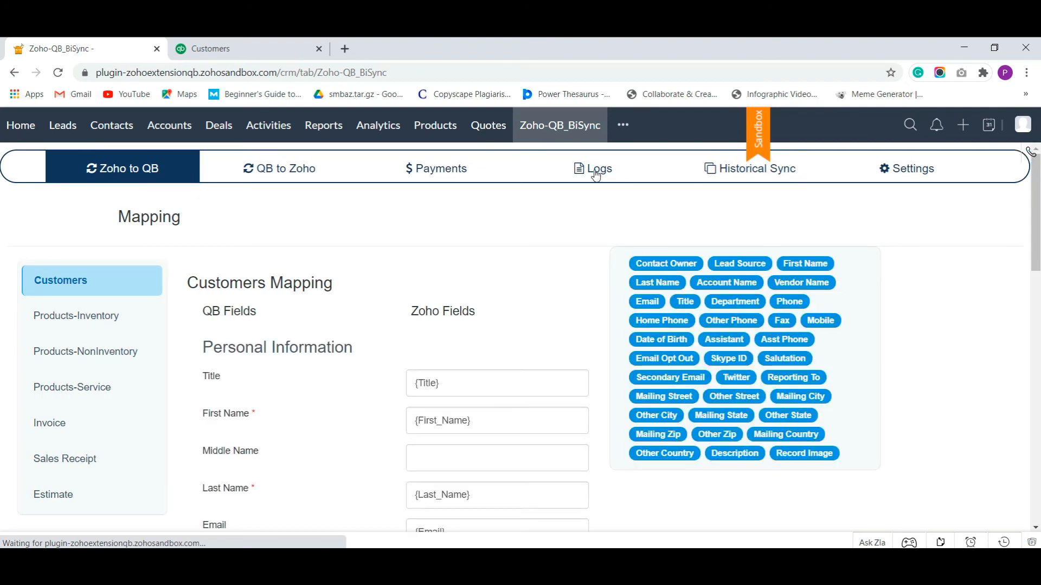
left_click(596, 169)
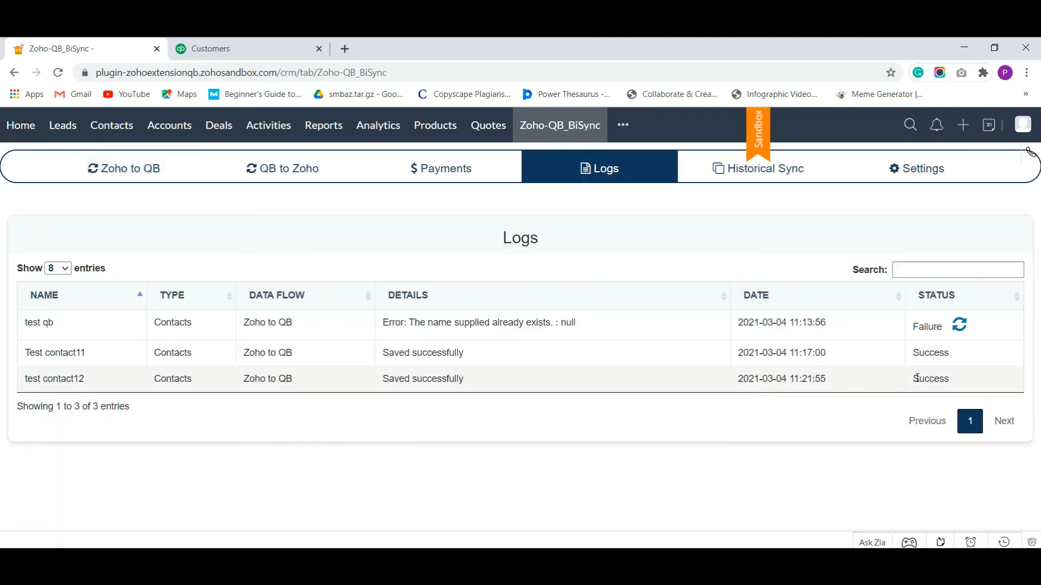
Search QuickBooks customers for test contact12 and check its north parking street billing address
left_click(260, 50)
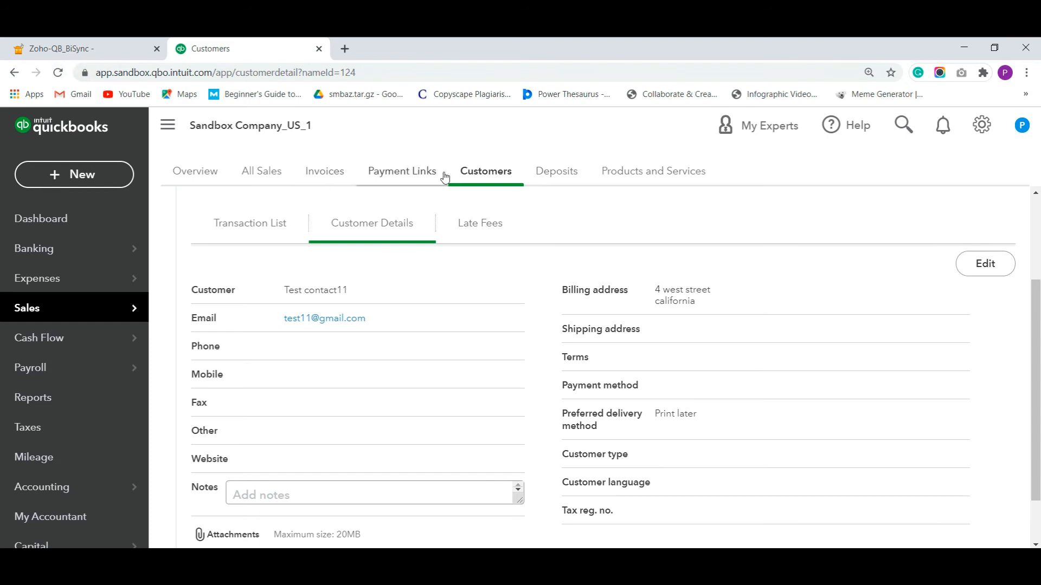
left_click(480, 174)
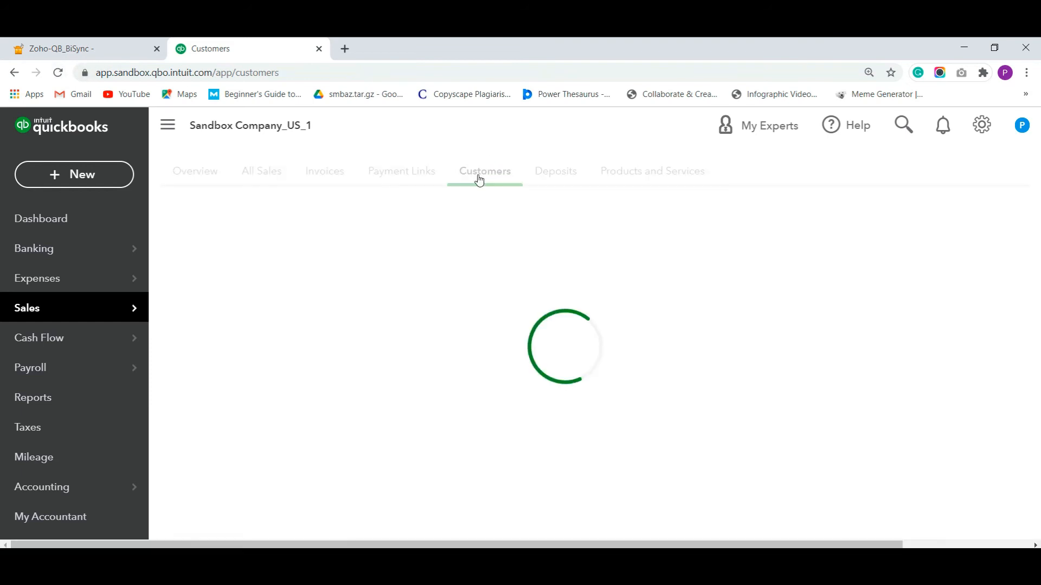
scroll(409, 382, "down", 3)
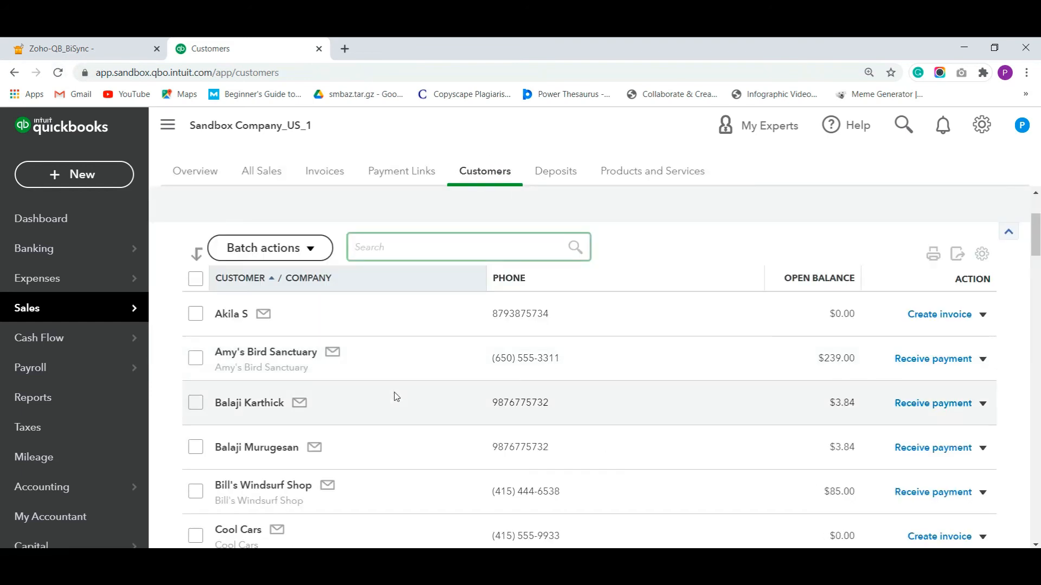
type("test")
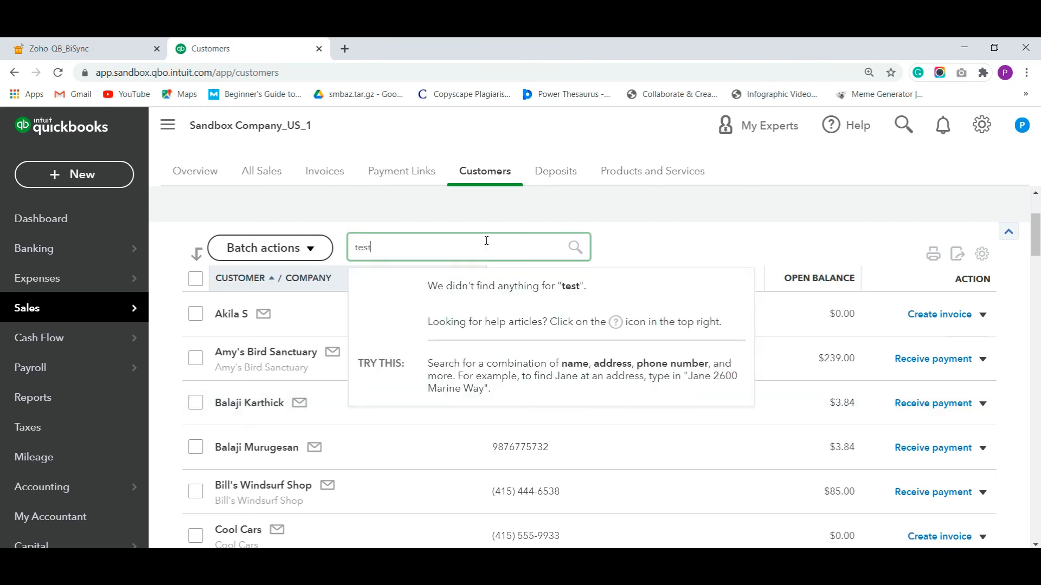
type(" con")
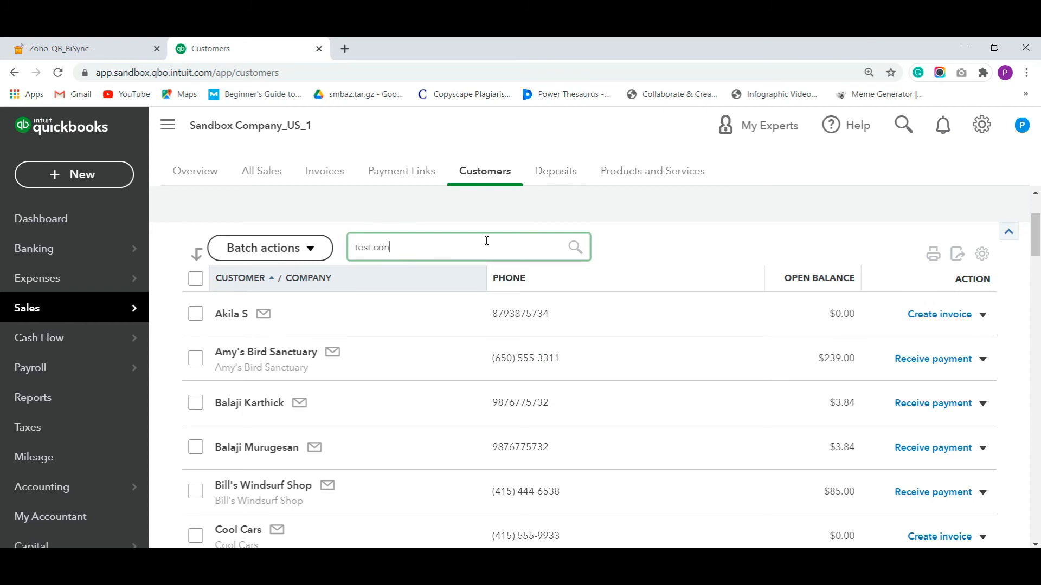
type("tact12")
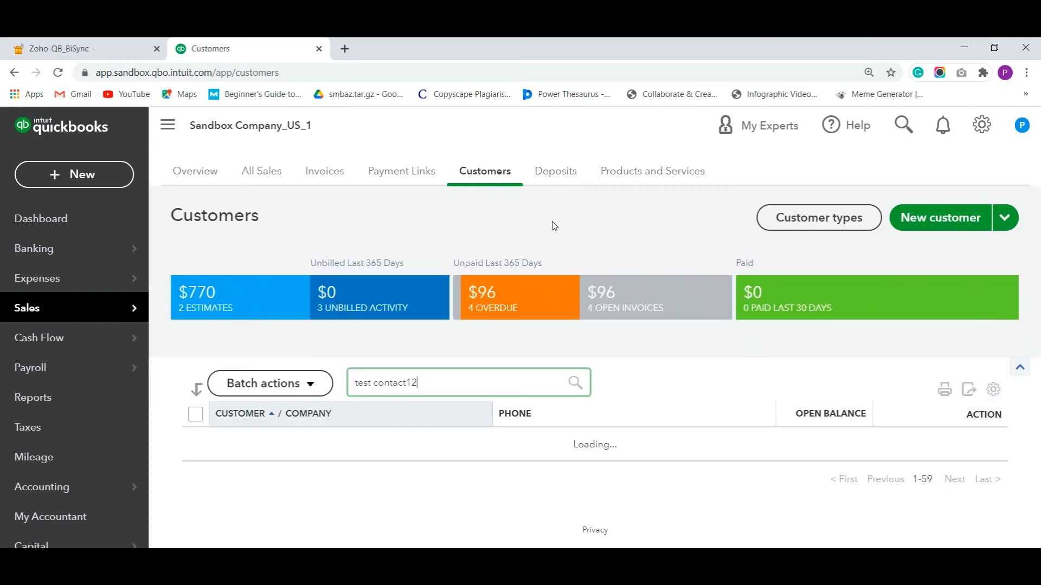
left_click(249, 444)
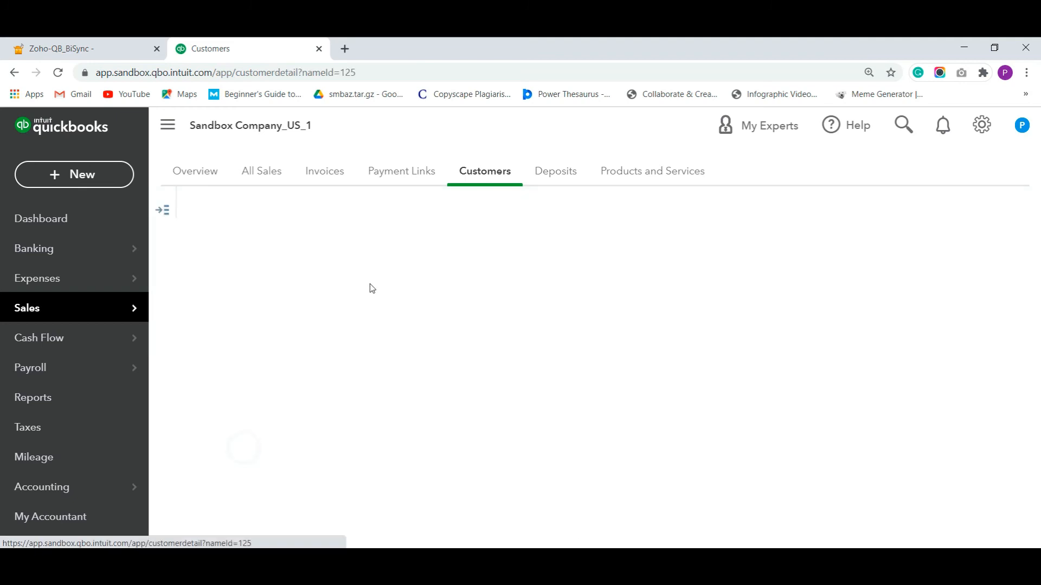
scroll(422, 243, "down", 4)
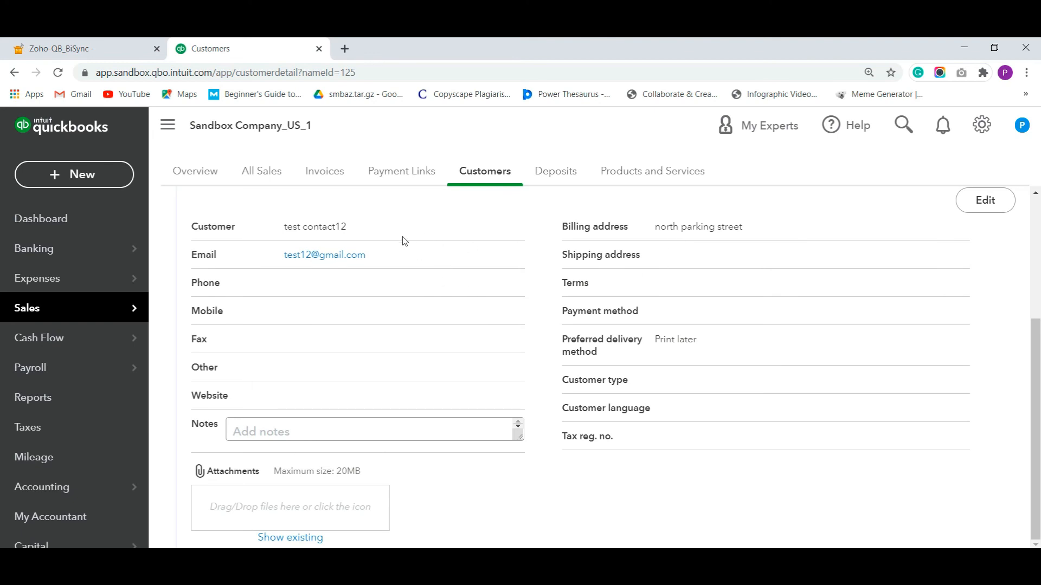
key("ctrl+shift+Tab")
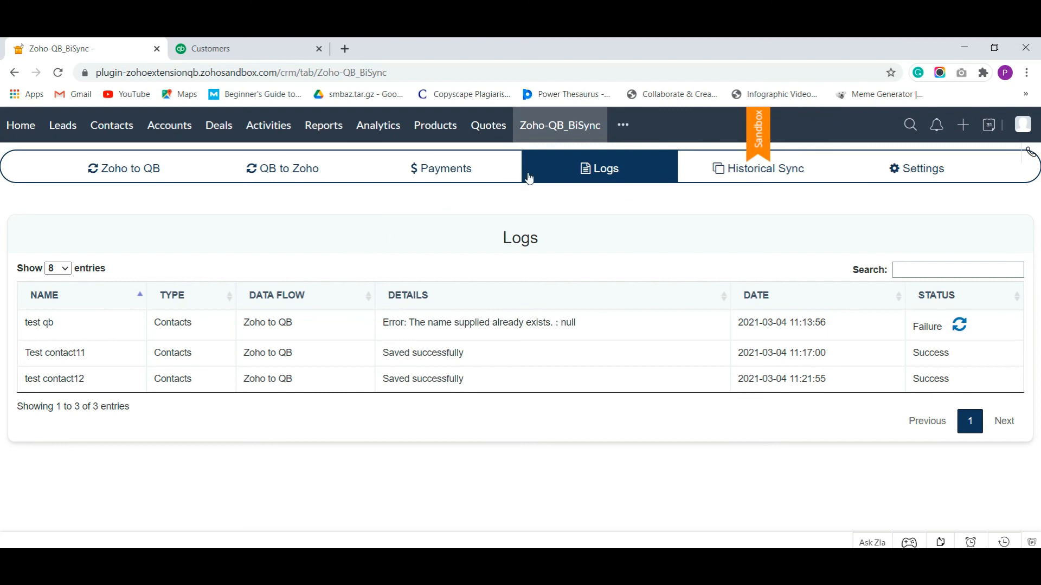
Open Historical Sync for Customers and glance at the Buy Quota packages, leaving the 1000 quota
left_click(710, 171)
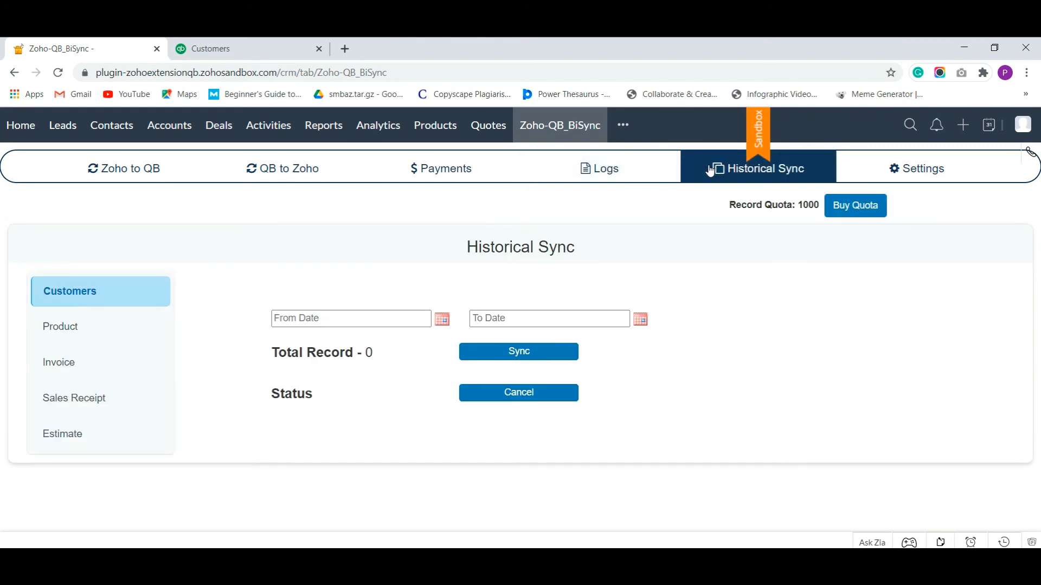
left_click(835, 210)
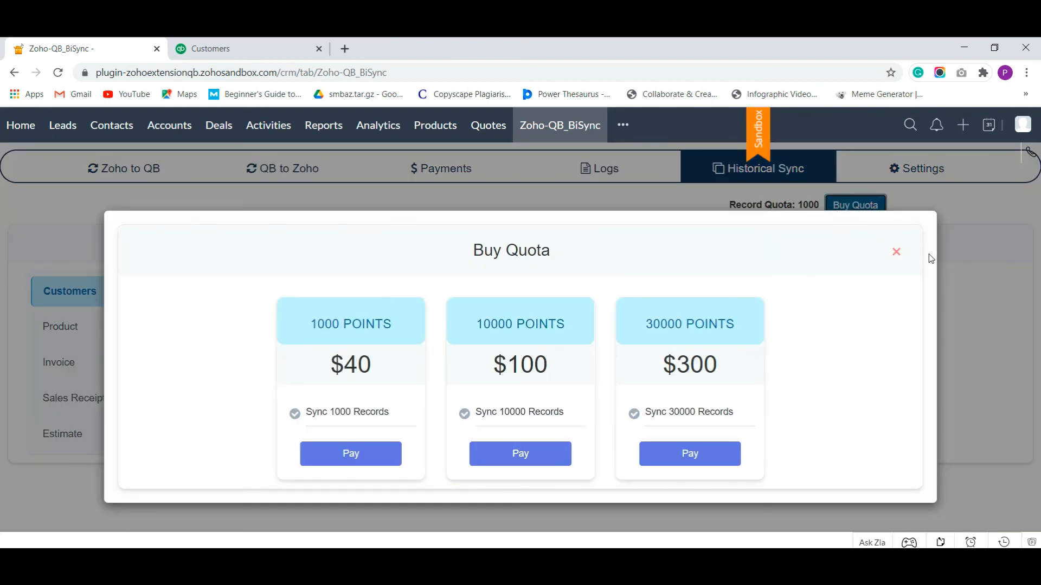
left_click(896, 252)
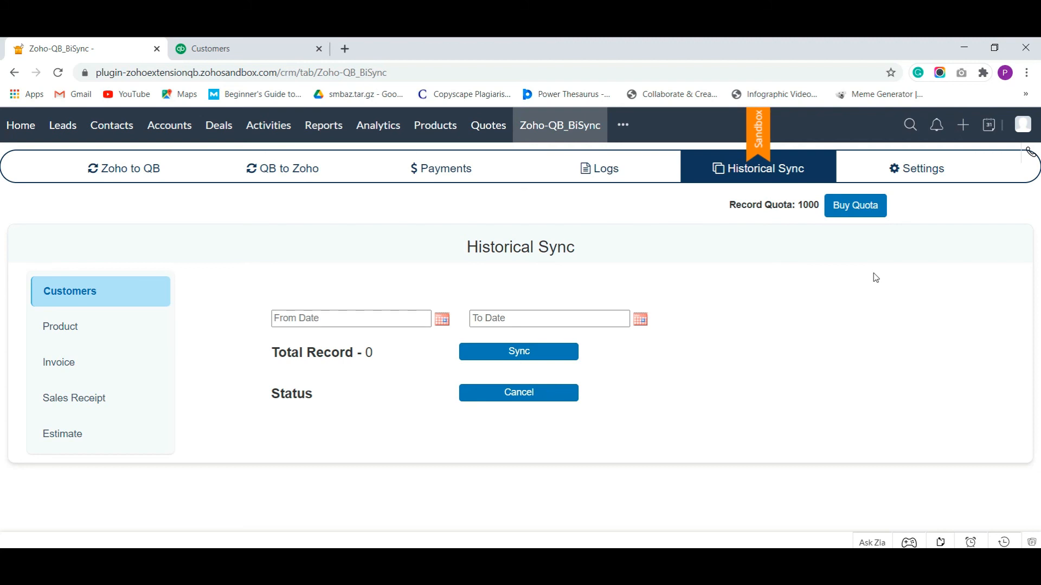
Run a historical customer sync from 2021-03-03 to 2021-03-05, confirming the 11 records
left_click(441, 319)
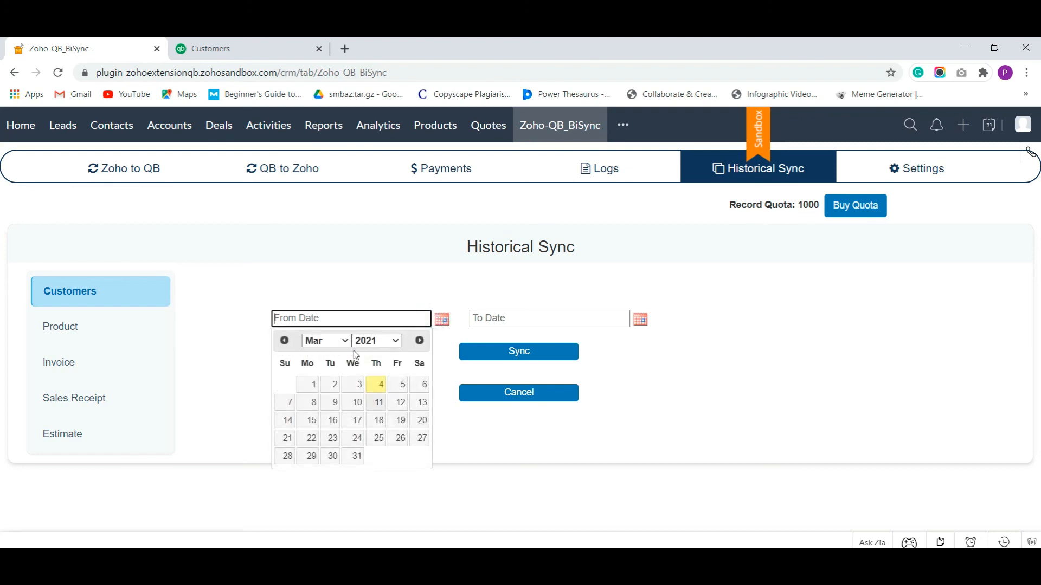
left_click(354, 385)
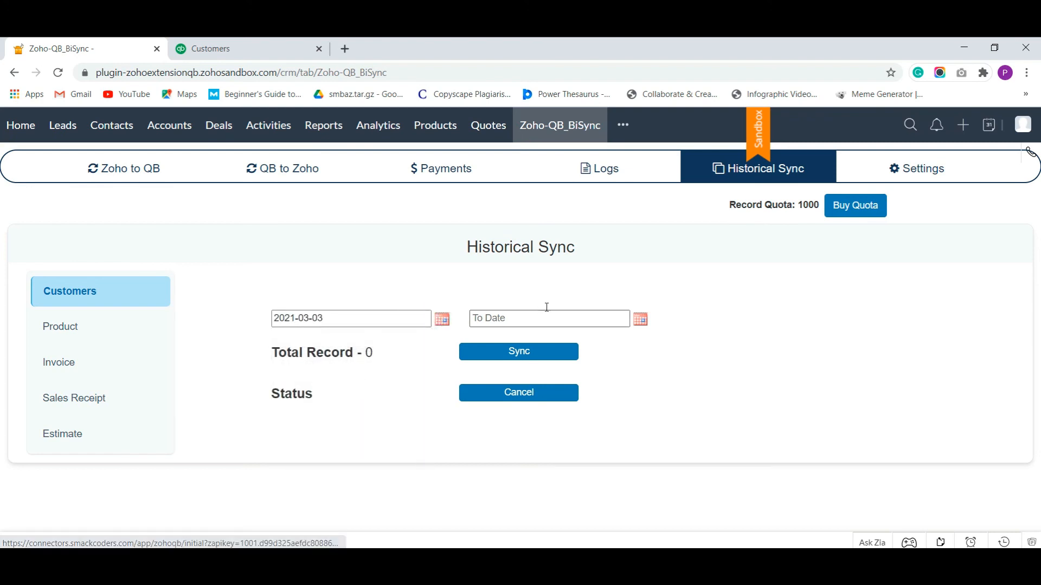
left_click(549, 319)
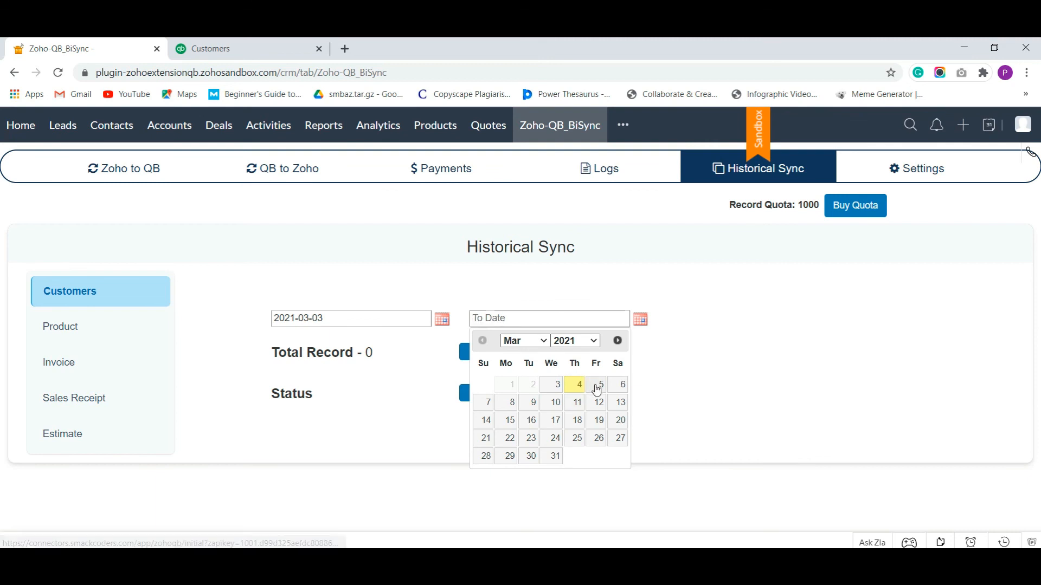
left_click(597, 386)
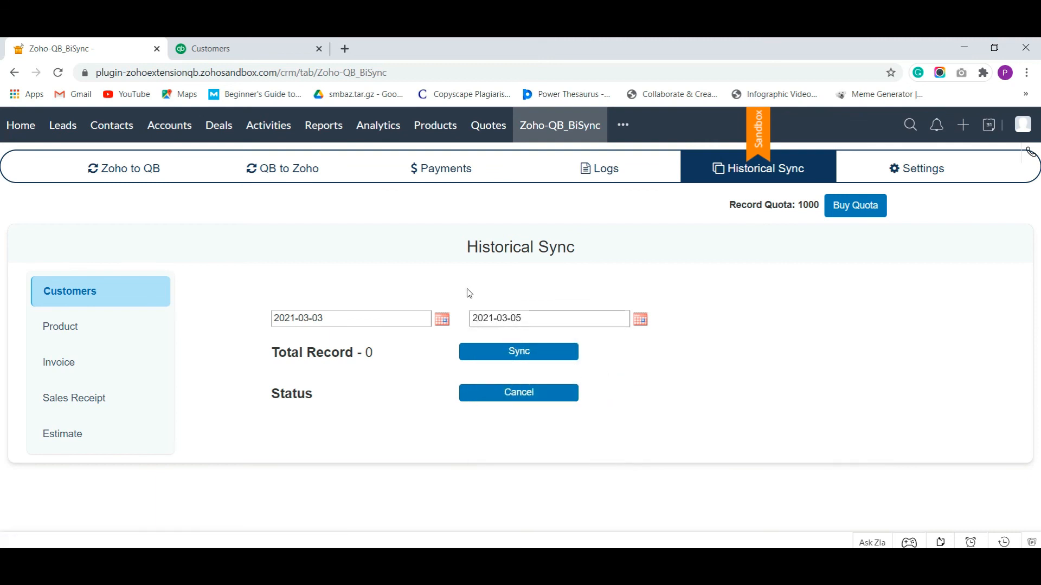
left_click(506, 350)
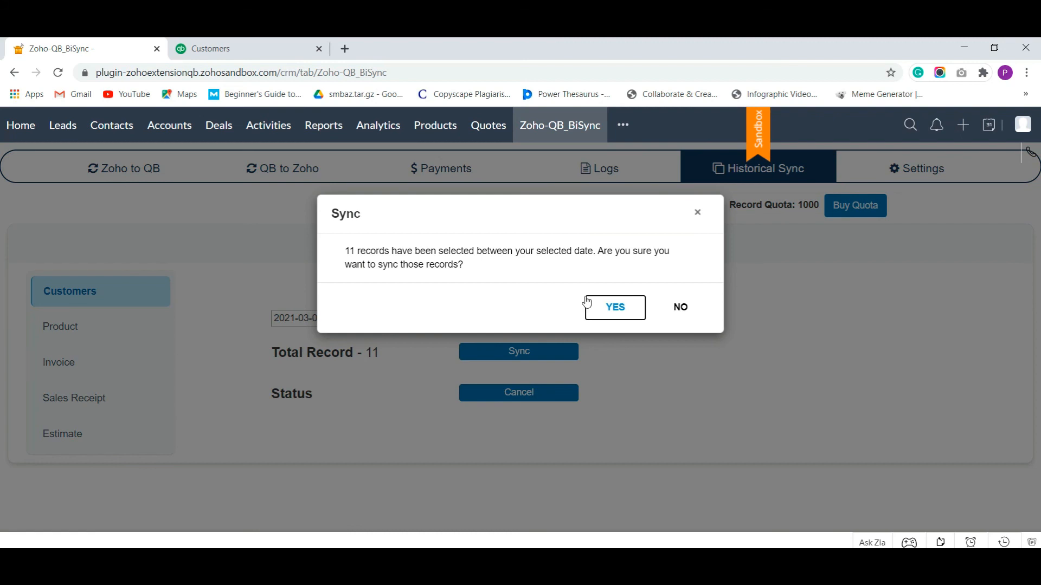
left_click(621, 310)
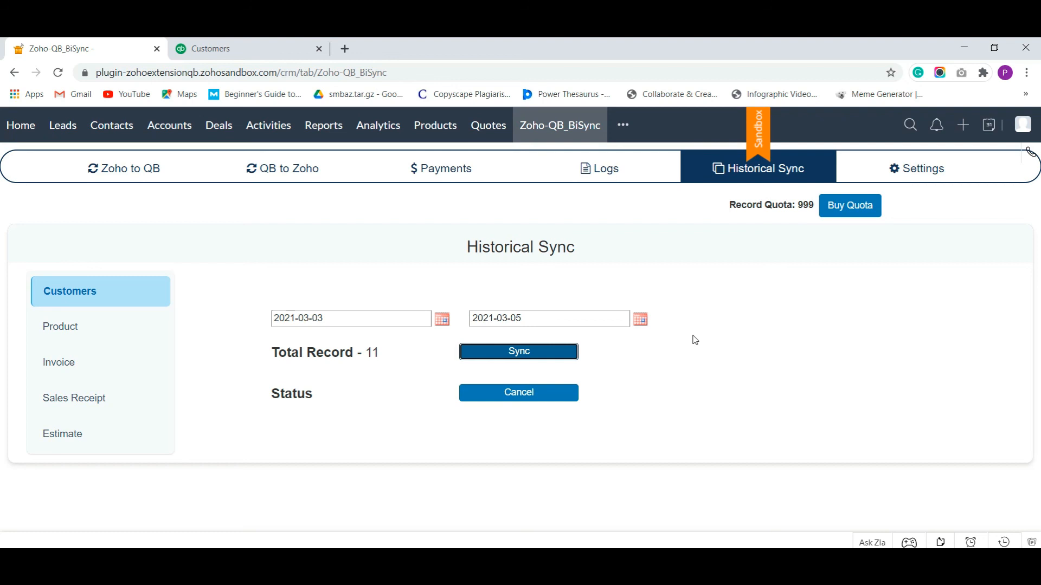
Open the Logs and page through both pages of the historical sync's 14 entries
left_click(714, 329)
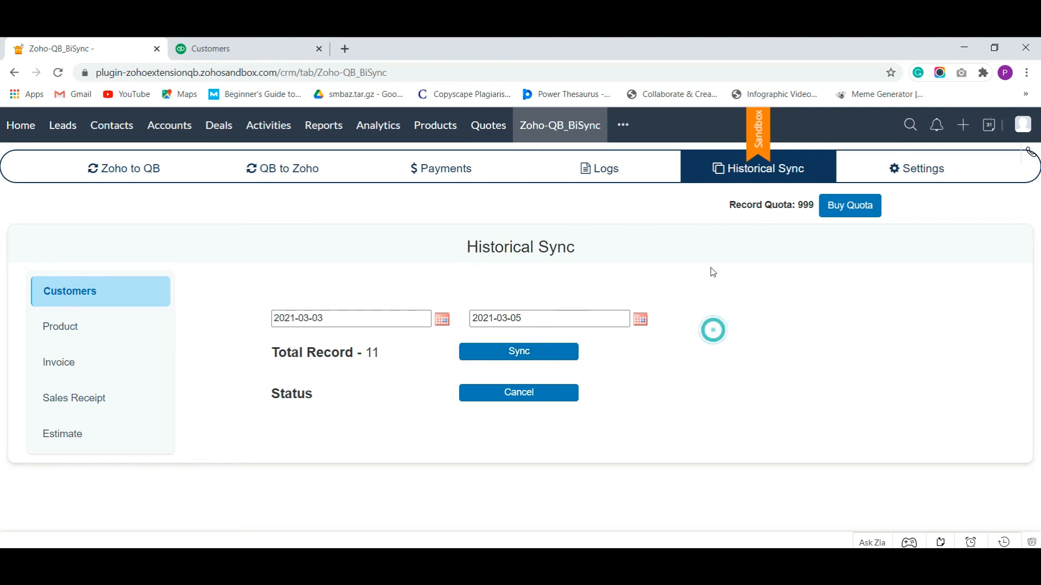
left_click(625, 169)
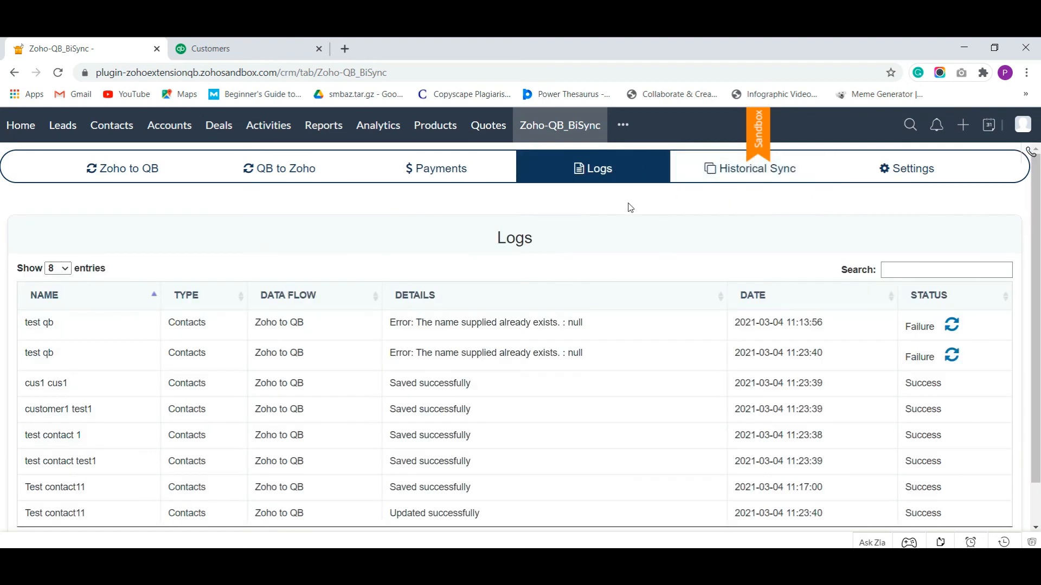
scroll(616, 239, "down", 2)
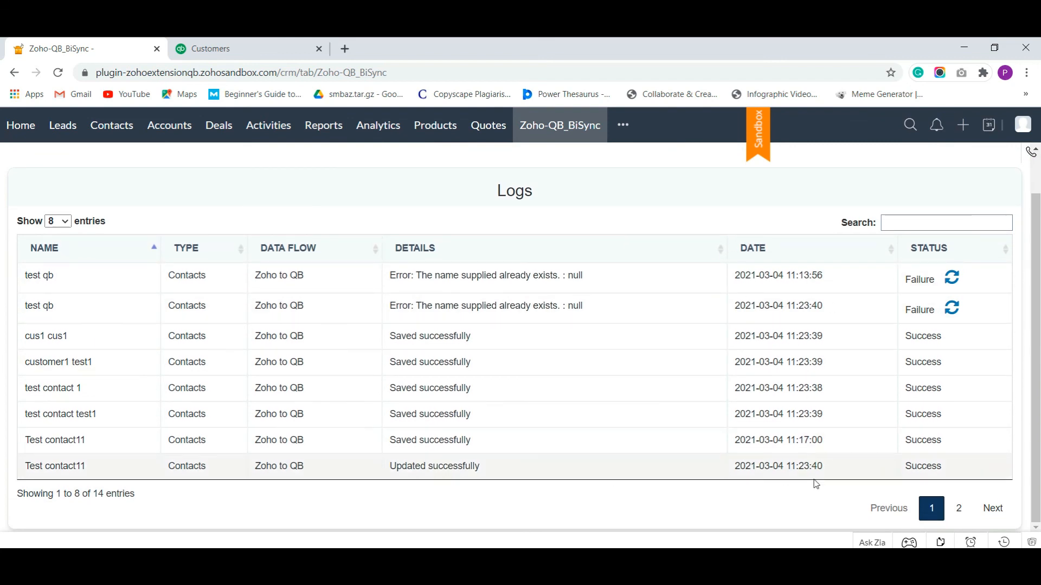
left_click(959, 508)
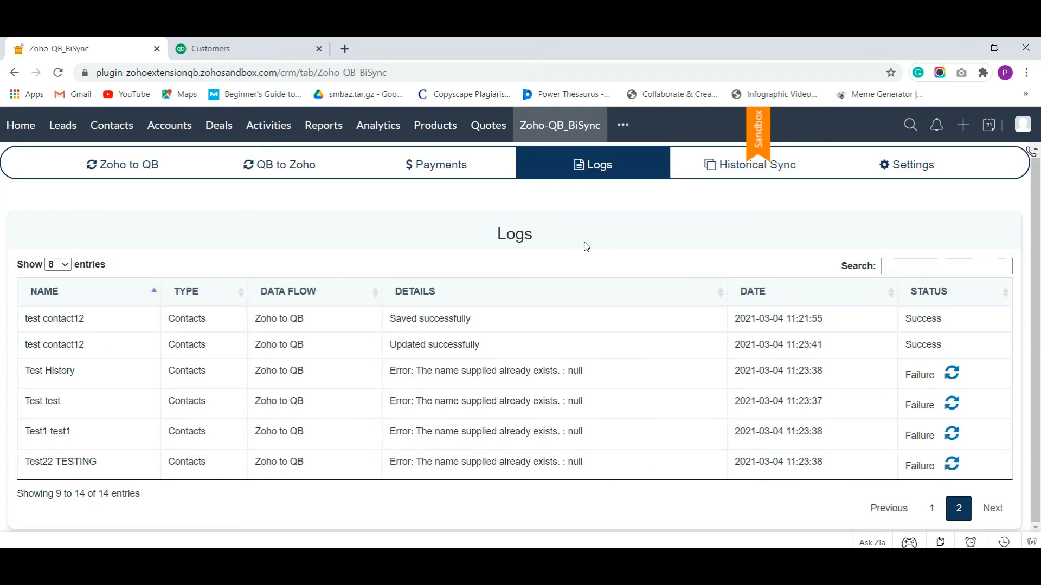
left_click(932, 508)
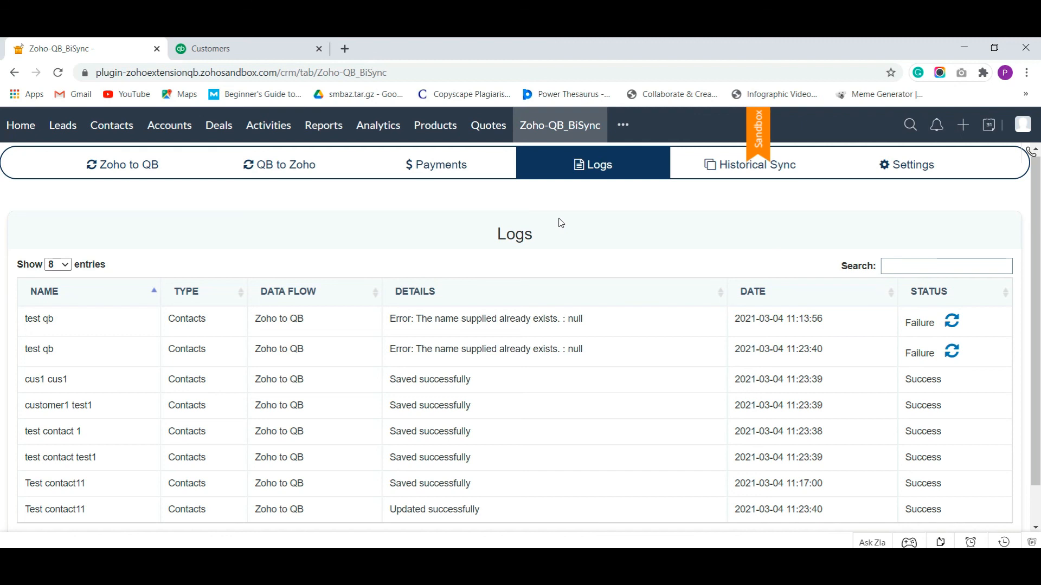
Set the extension's interface language to French and update it
left_click(901, 172)
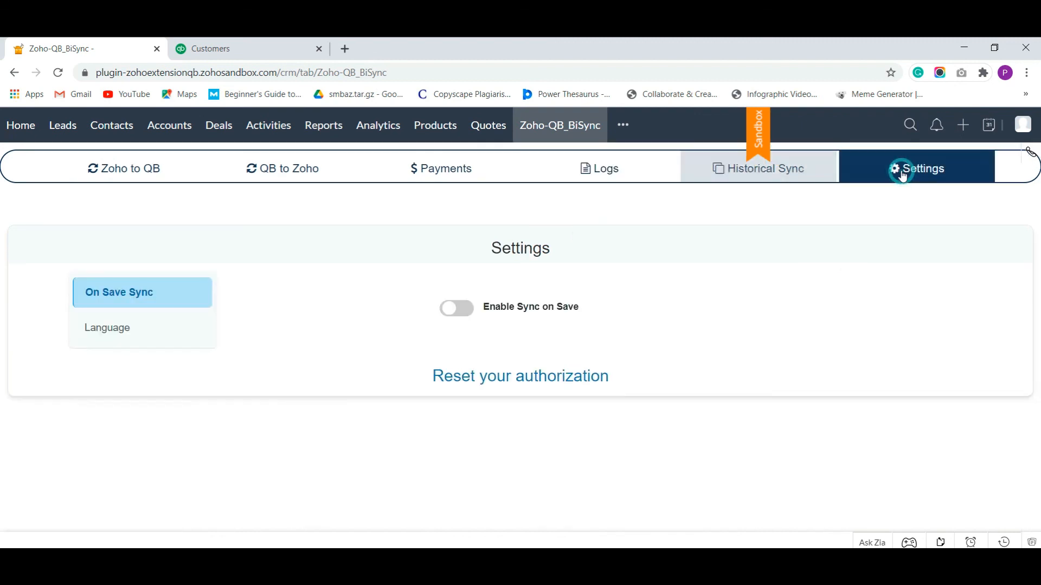
left_click(131, 335)
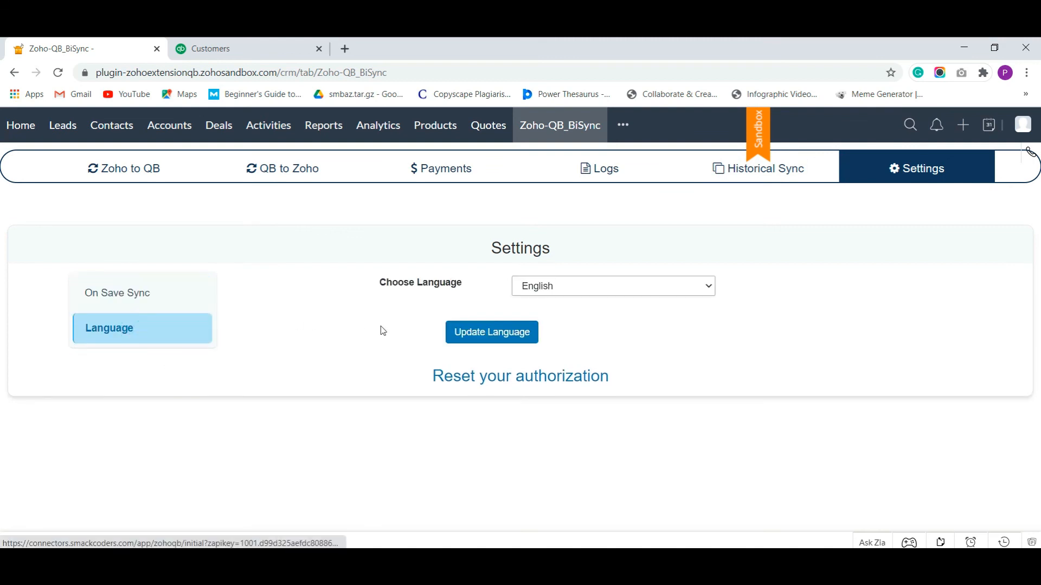
left_click(616, 288)
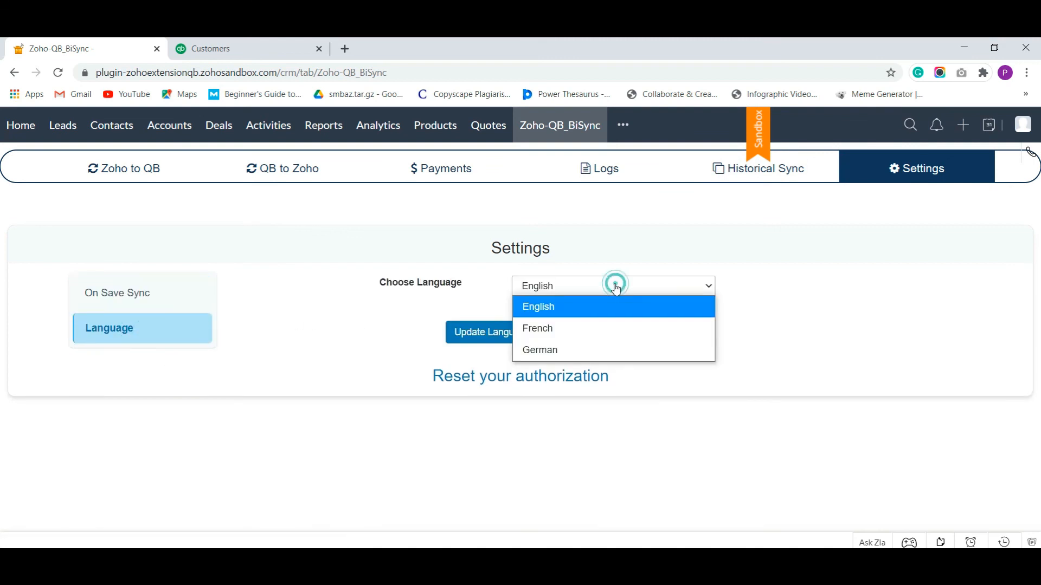
left_click(570, 334)
left_click(503, 333)
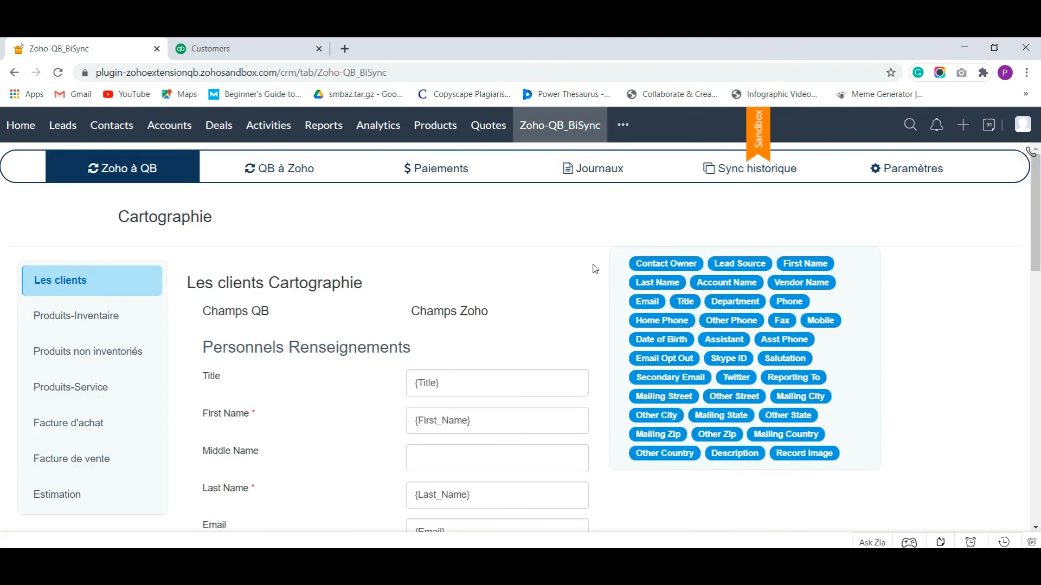
Browse the QB à Zoho mapping, payment plans and logs in French, then recheck Paramètres > Langue
left_click(326, 168)
left_click(443, 171)
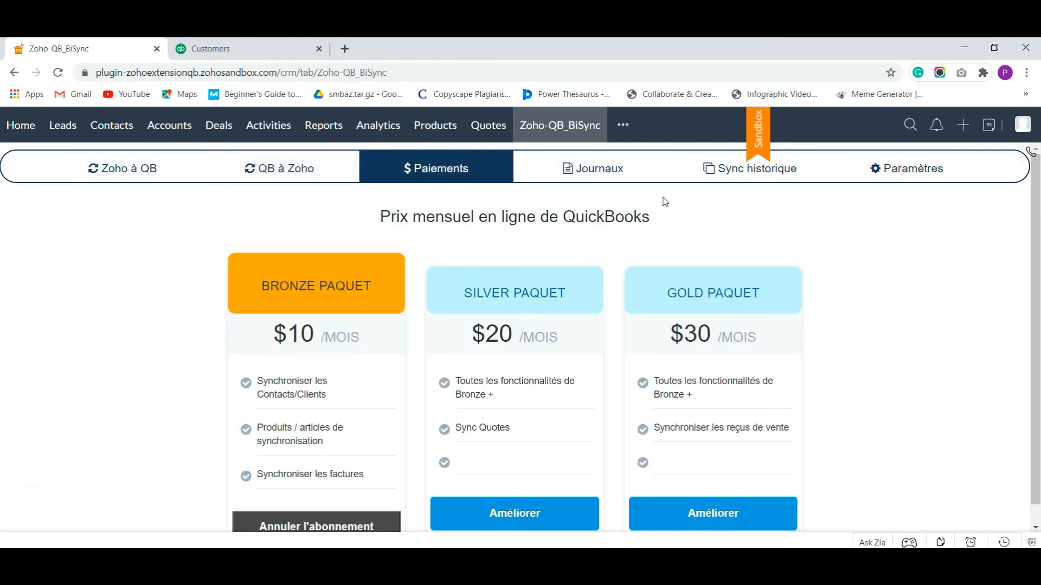
left_click(618, 173)
left_click(914, 172)
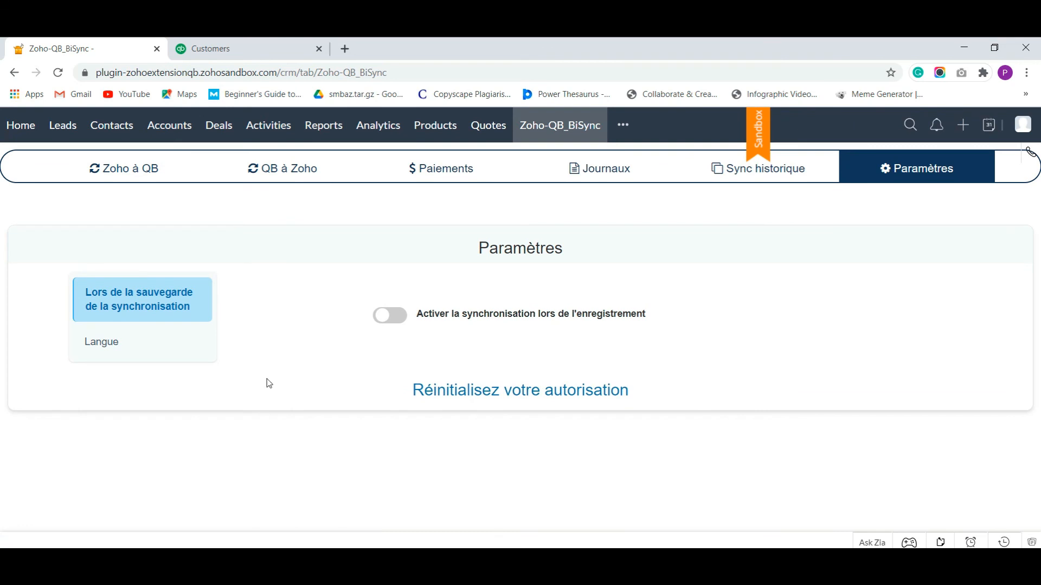
left_click(154, 353)
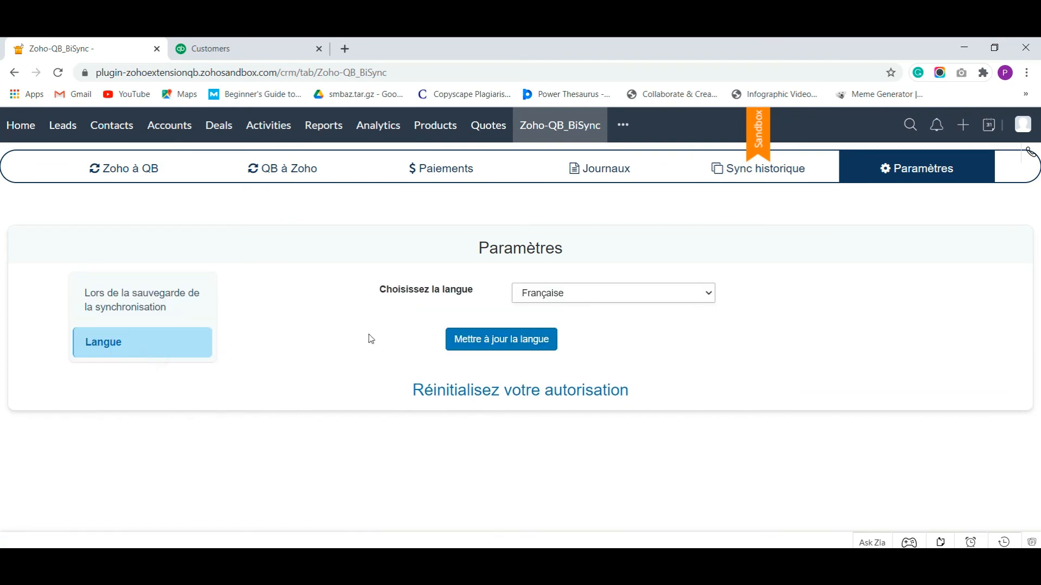